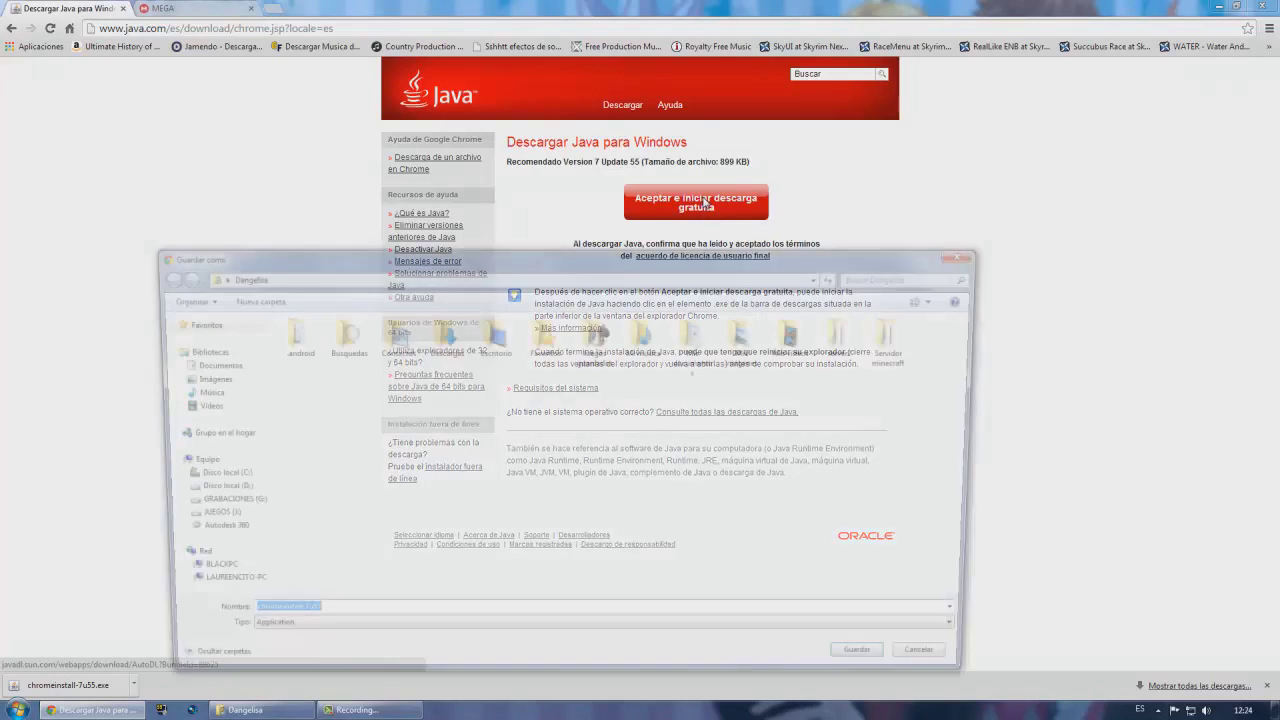
- Save the Java installer chromeinstall-7u55.exe, run the downloaded installer and allow it to make changes to the computer
click(880, 667)
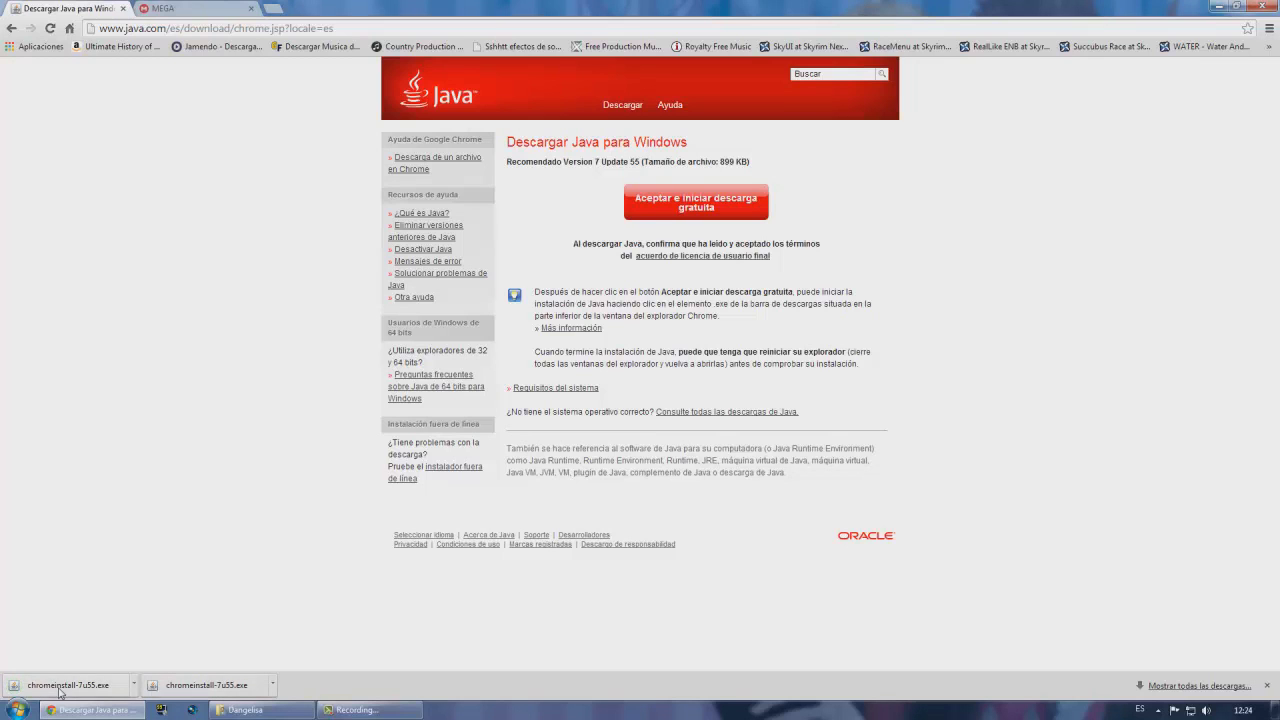
click(60, 686)
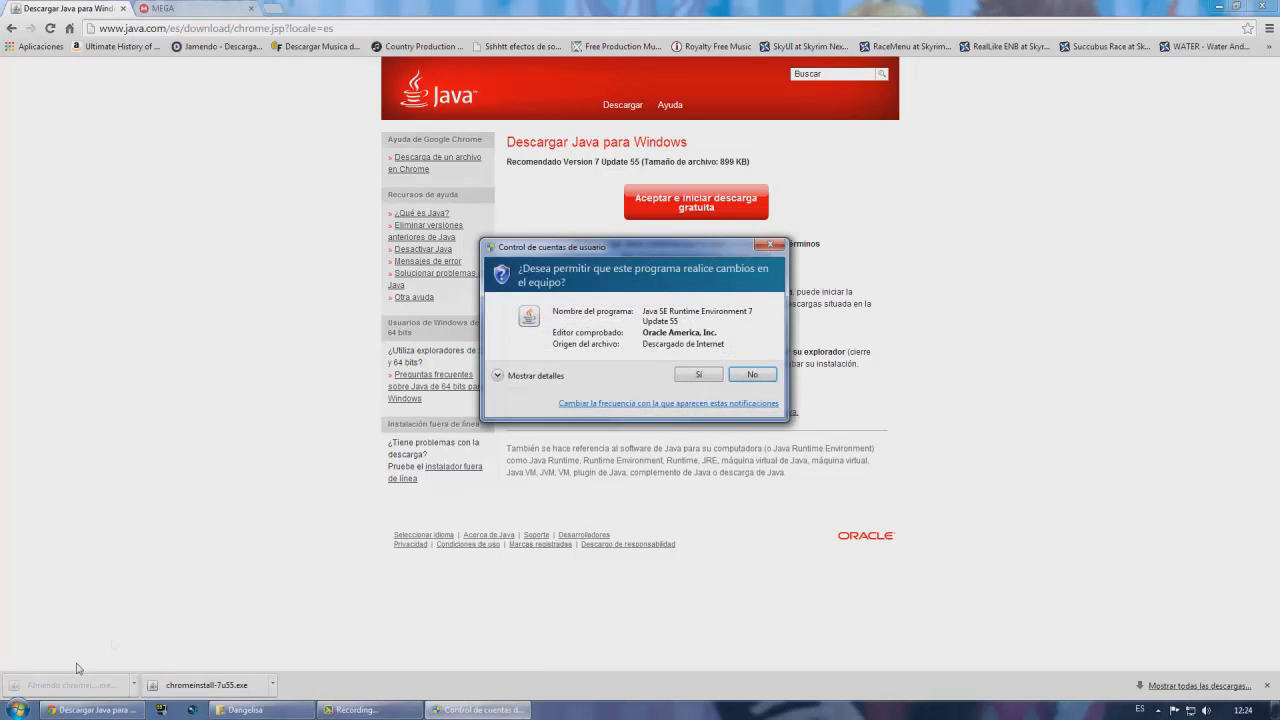
click(700, 374)
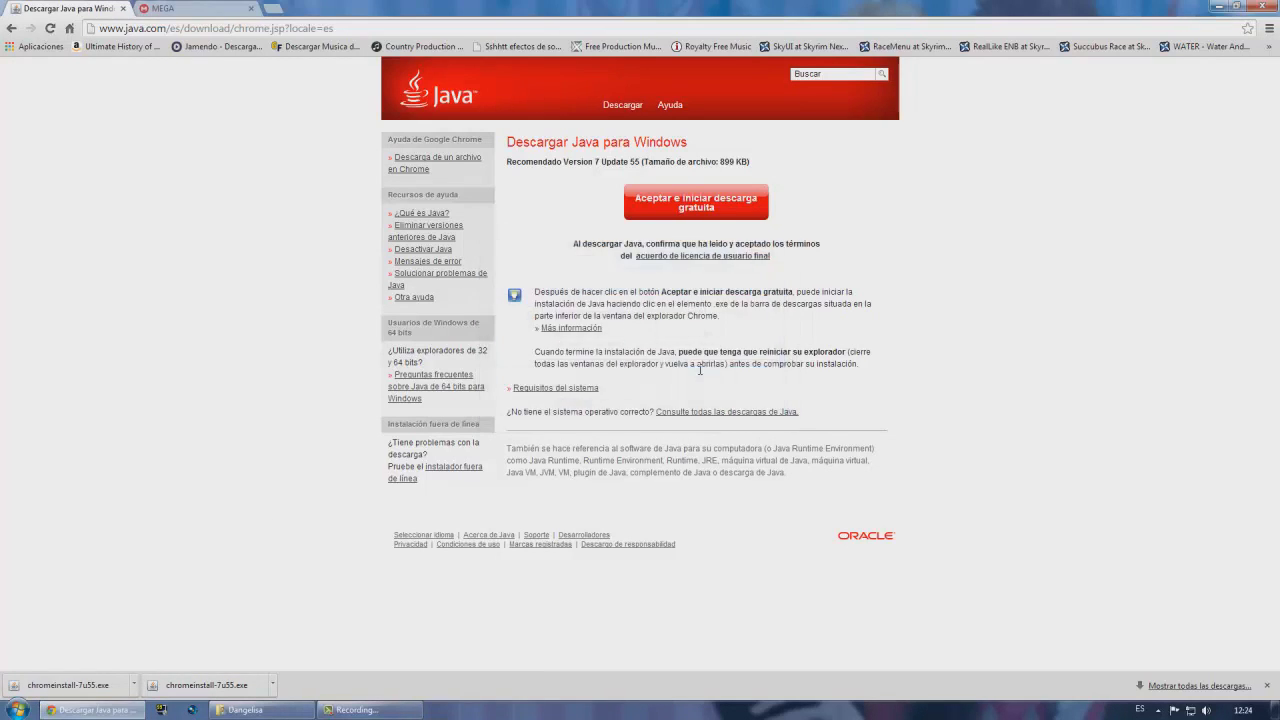
- Install Java without the Ask toolbar for Google Chrome, and close the installer and the Java version verification page
click(765, 464)
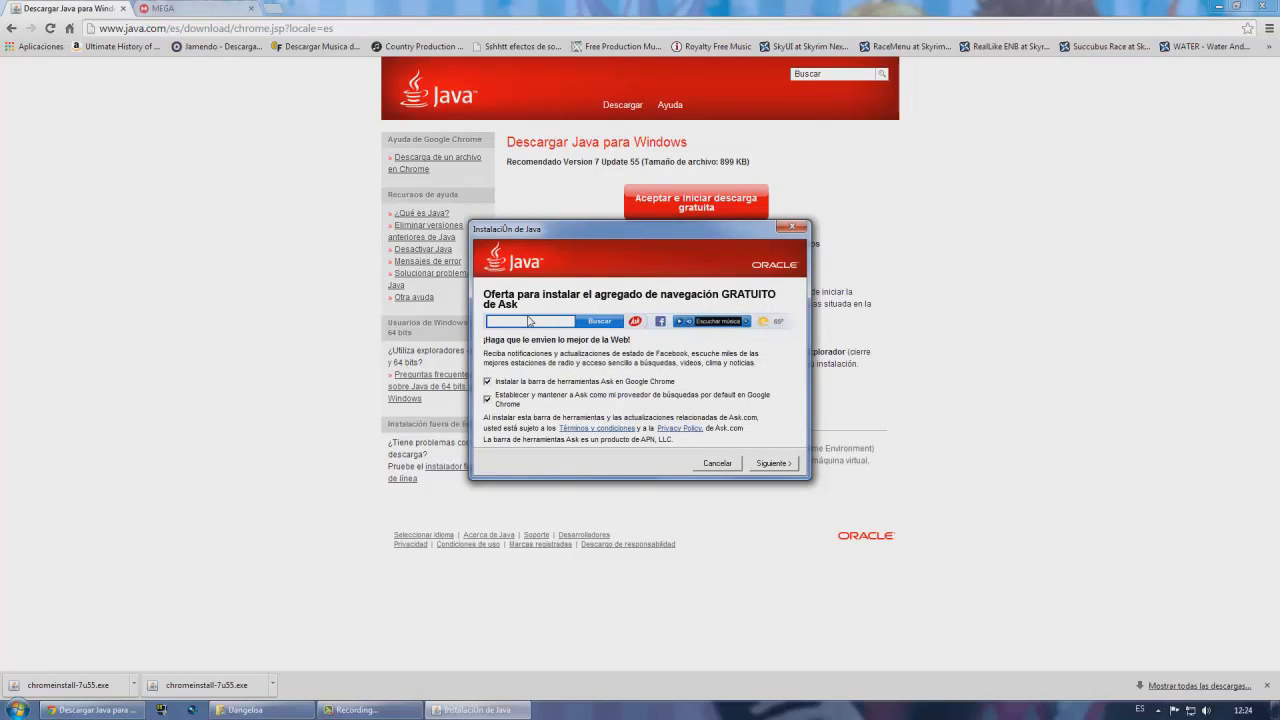
click(487, 381)
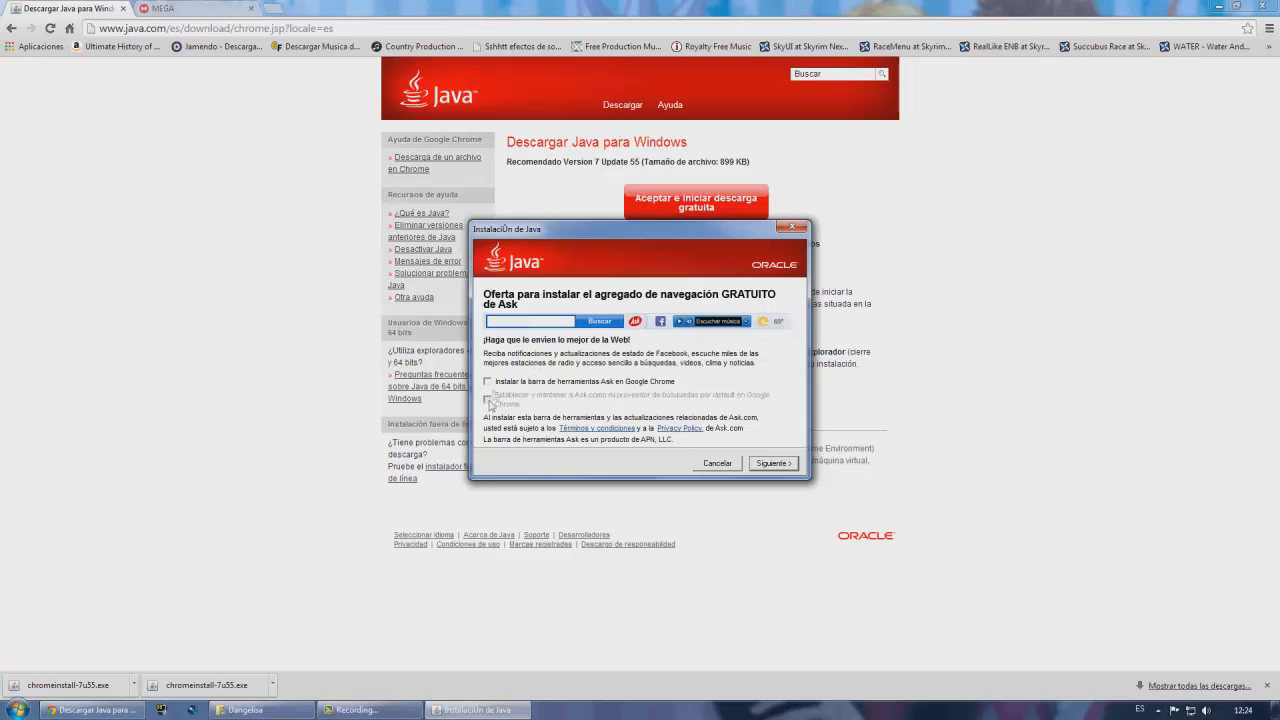
click(770, 464)
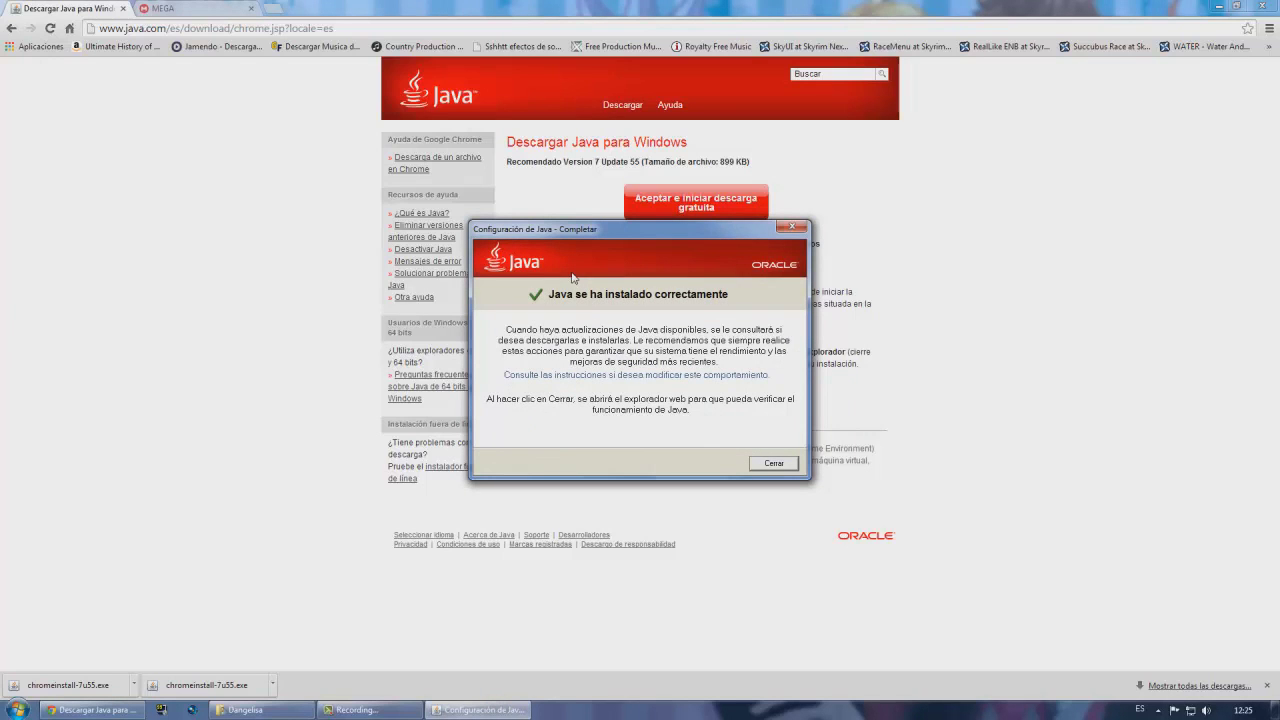
click(774, 464)
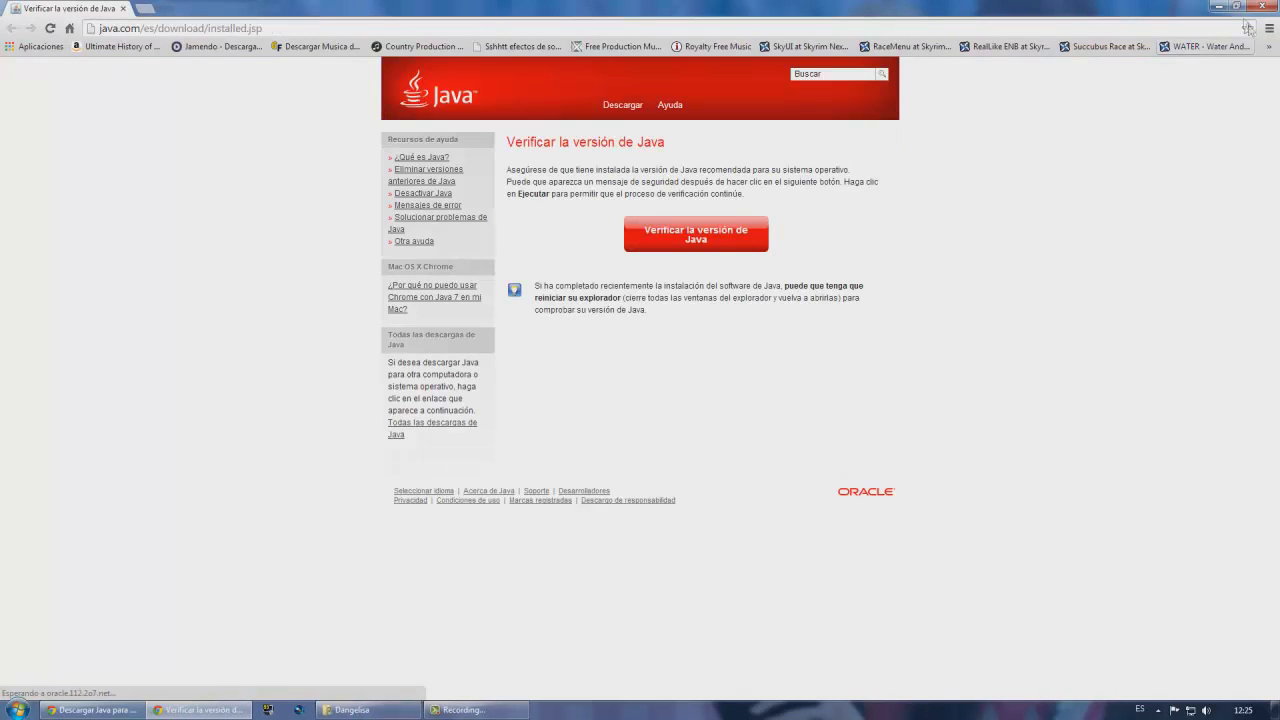
key(ctrl+w)
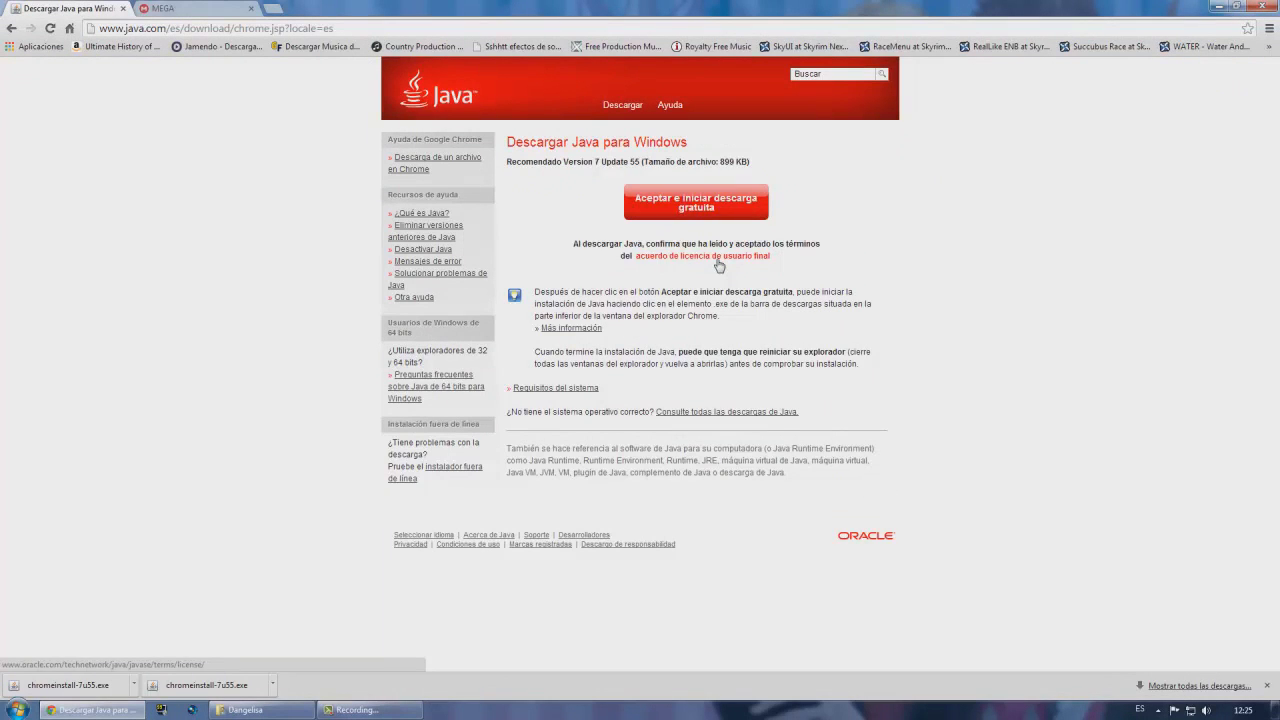
- Download Minecraft + Mods (LUNADANGELIS).rar from the MEGA page and save it to the user folder under the suggested name
click(167, 12)
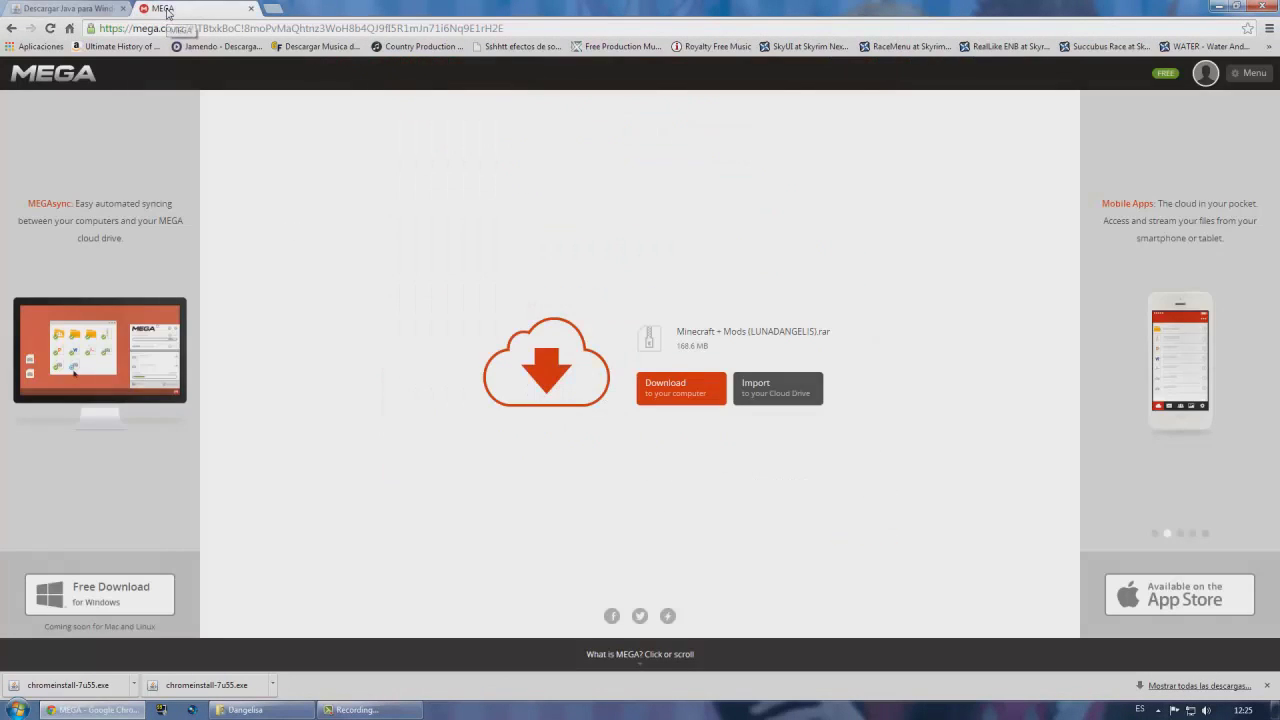
click(250, 30)
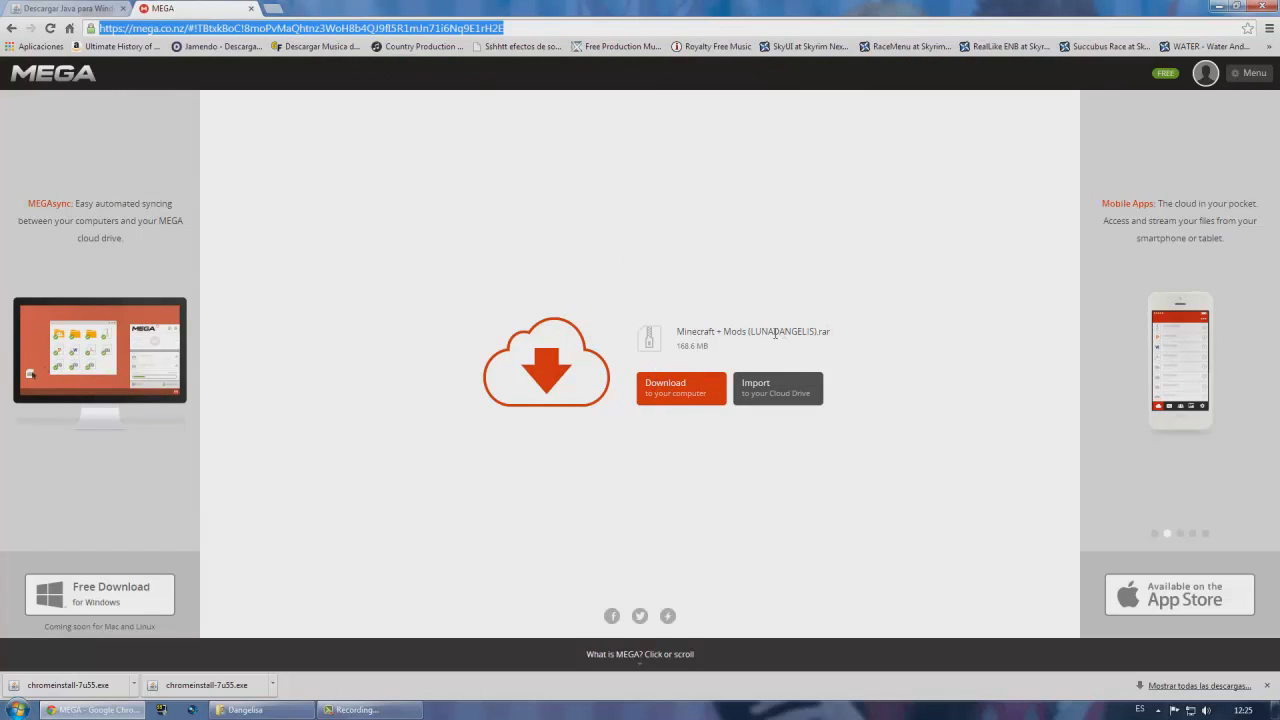
click(664, 399)
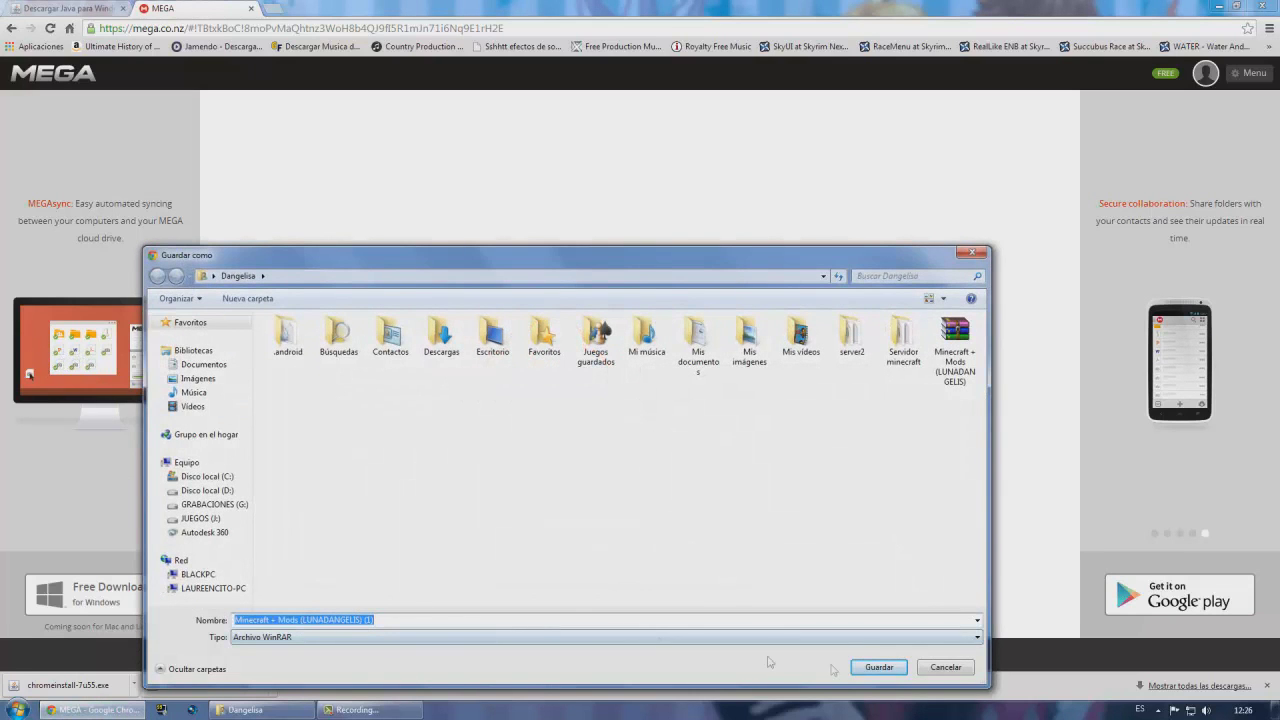
click(874, 666)
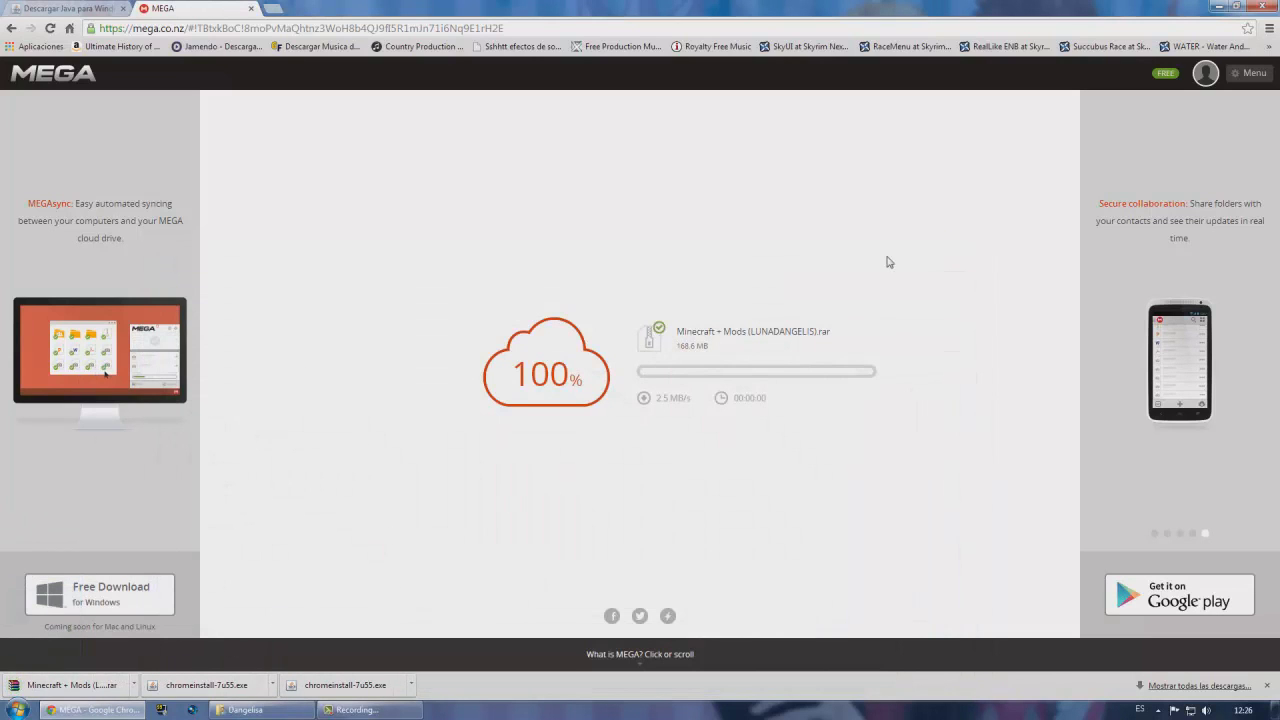
- Switch to the user folder in Windows Explorer, minimize the browser and delete the duplicate archive Minecraft + Mods (LUNADANGELIS) (1)
click(245, 710)
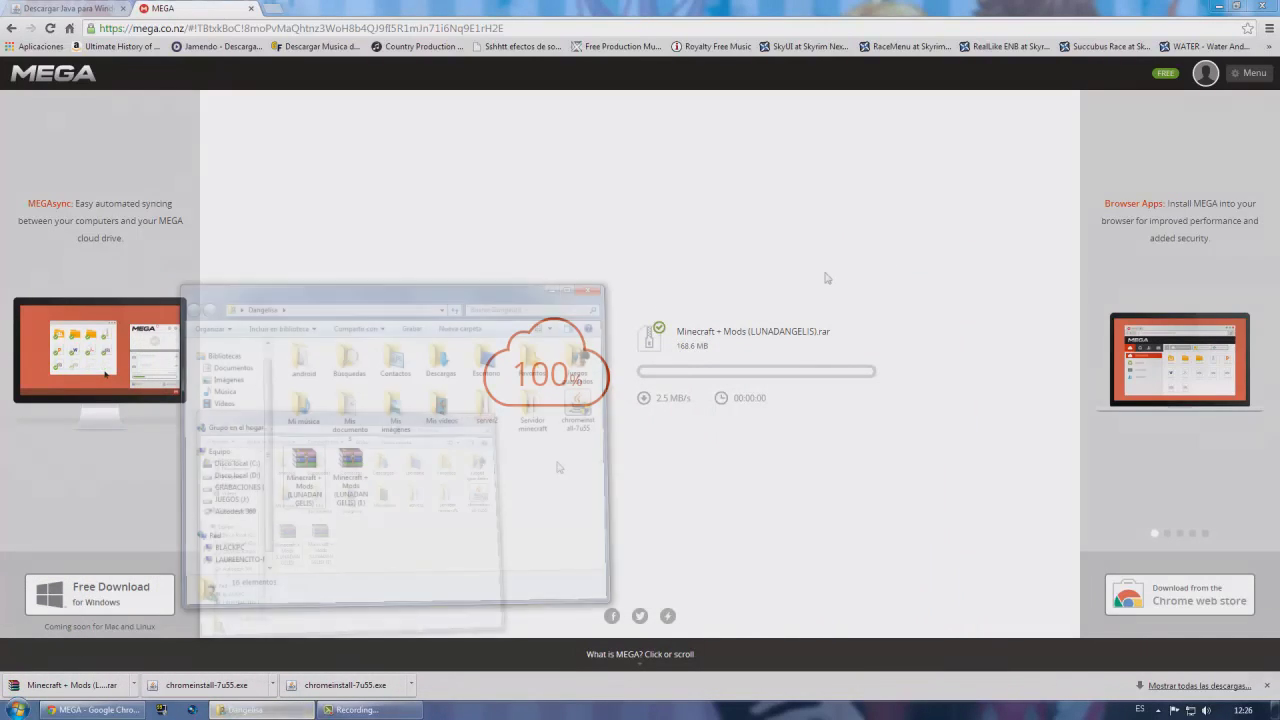
click(1219, 7)
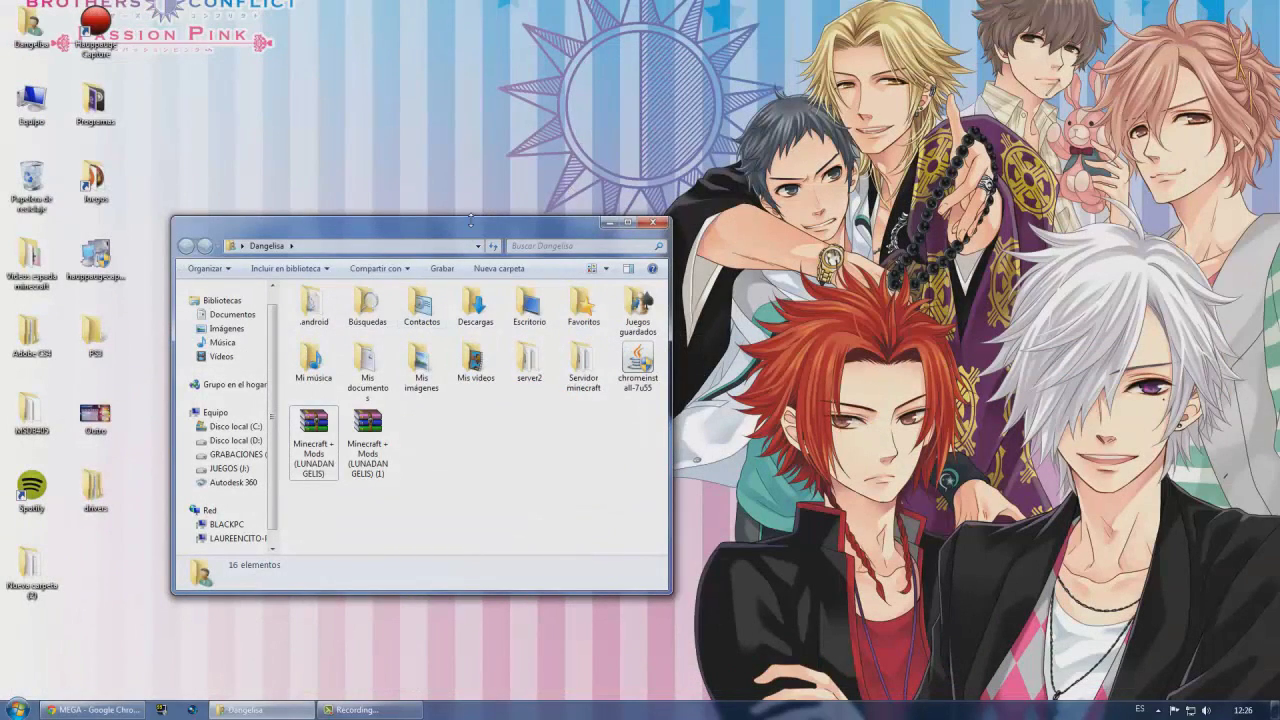
click(368, 450)
key(Delete)
key(Return)
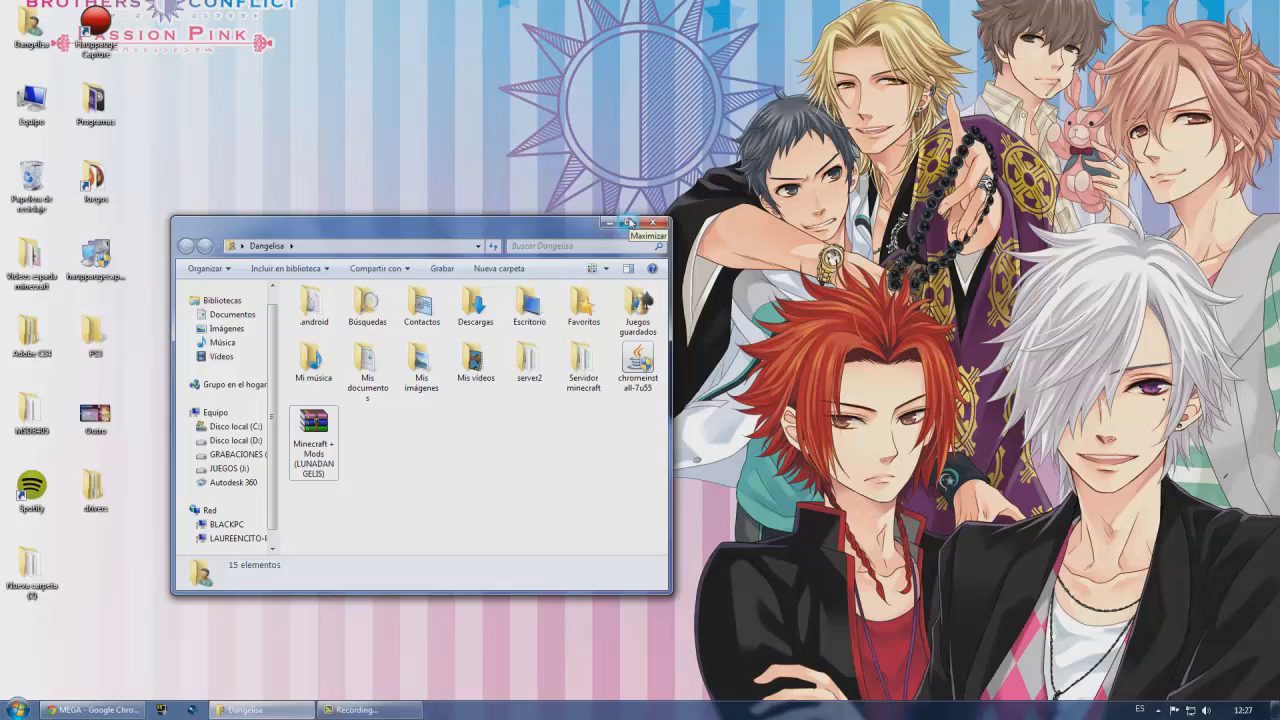
- Extract the Minecraft + Mods (LUNADANGELIS) archive into the current folder and open the extracted folder
click(311, 458)
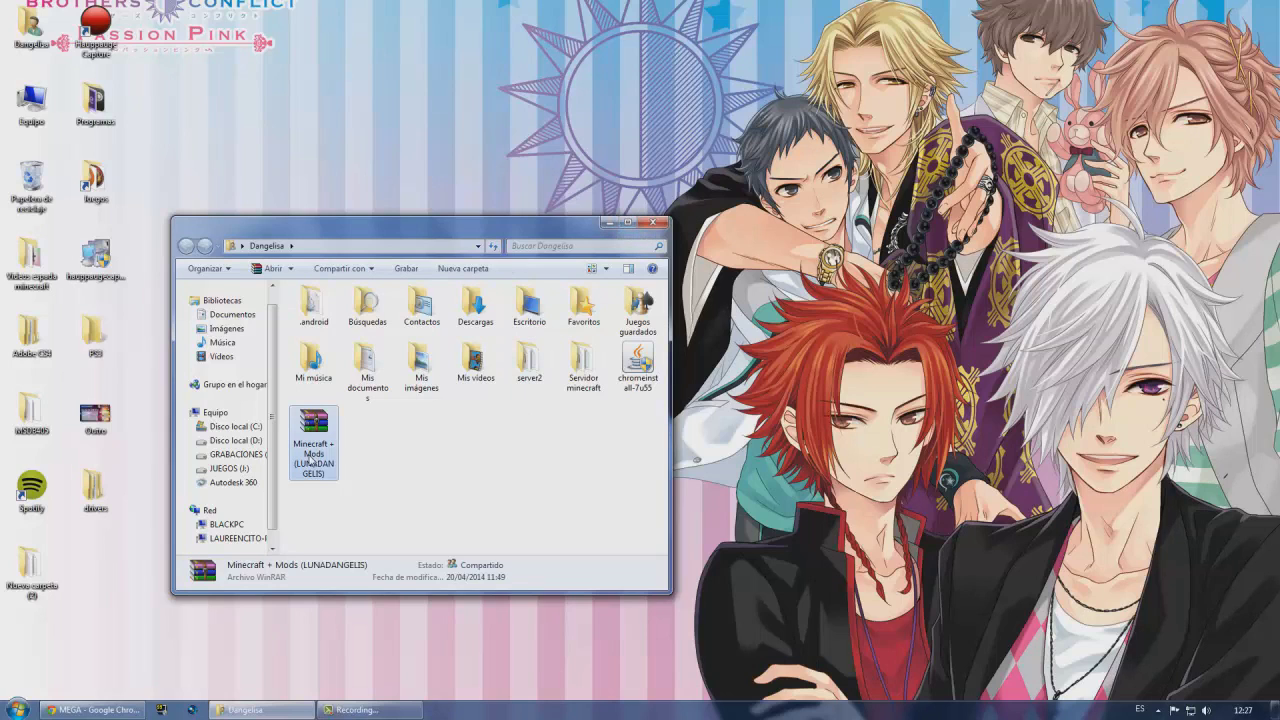
right_click(309, 456)
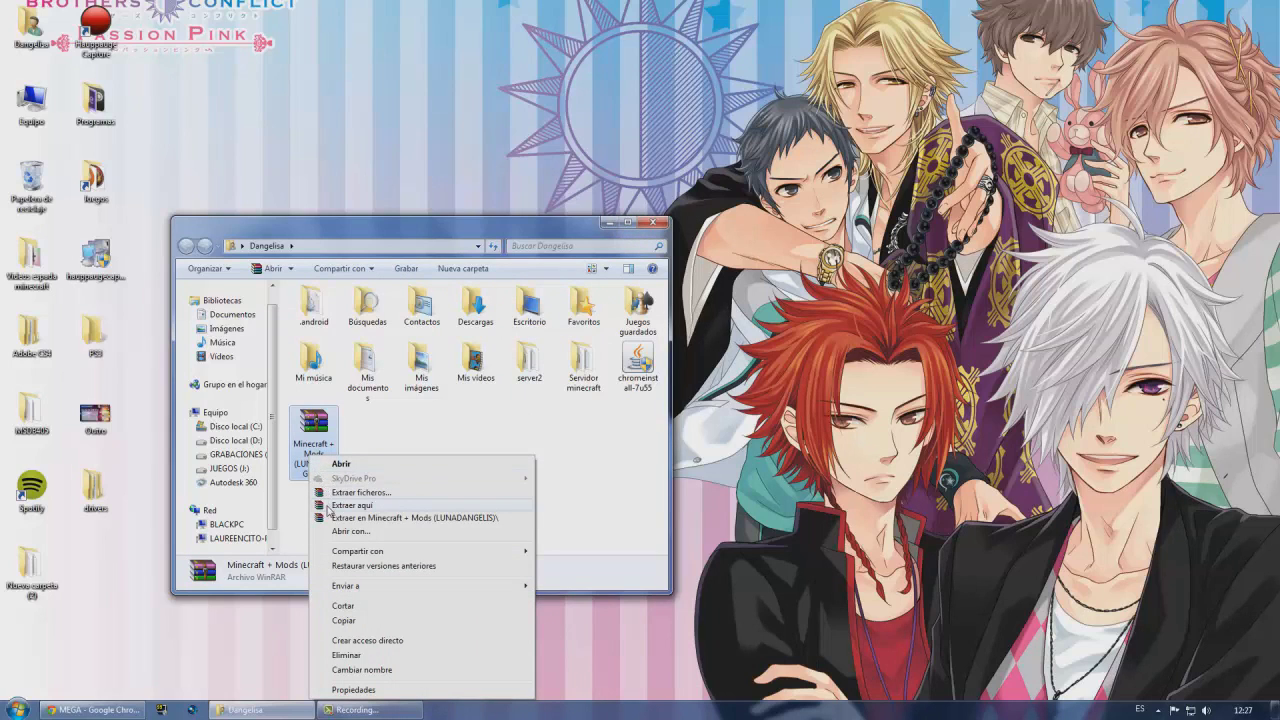
click(350, 505)
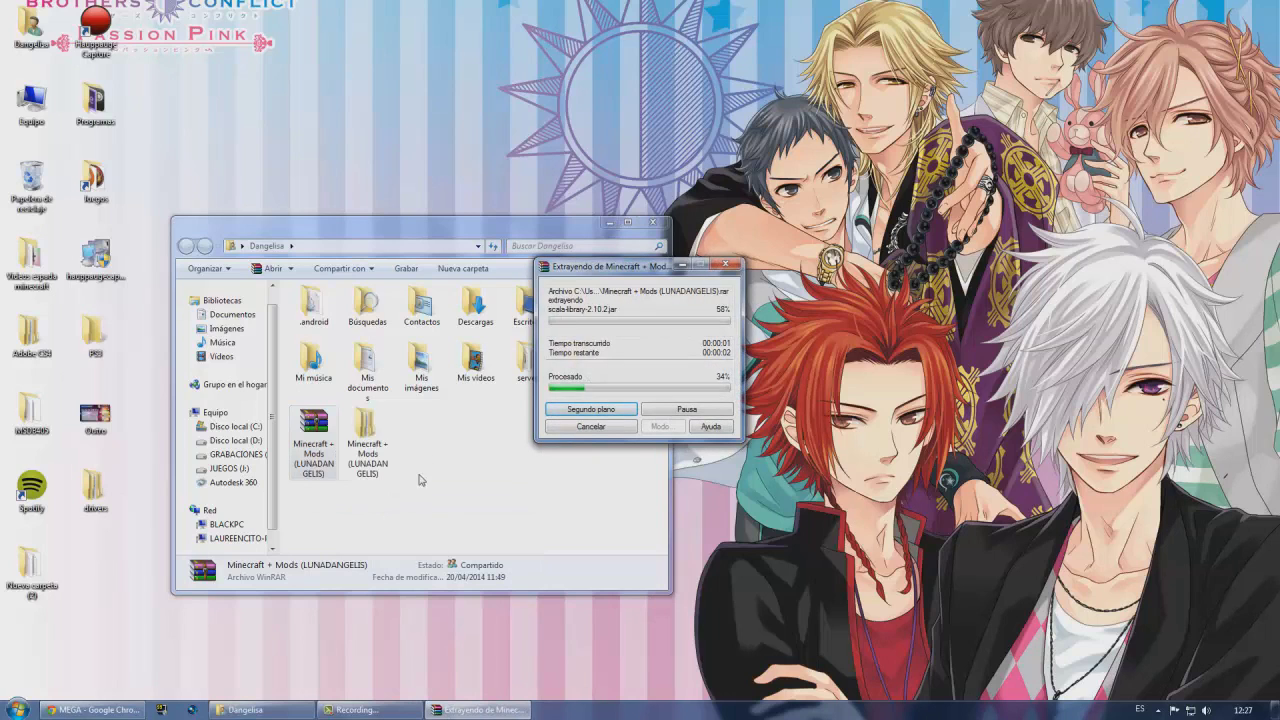
click(362, 452)
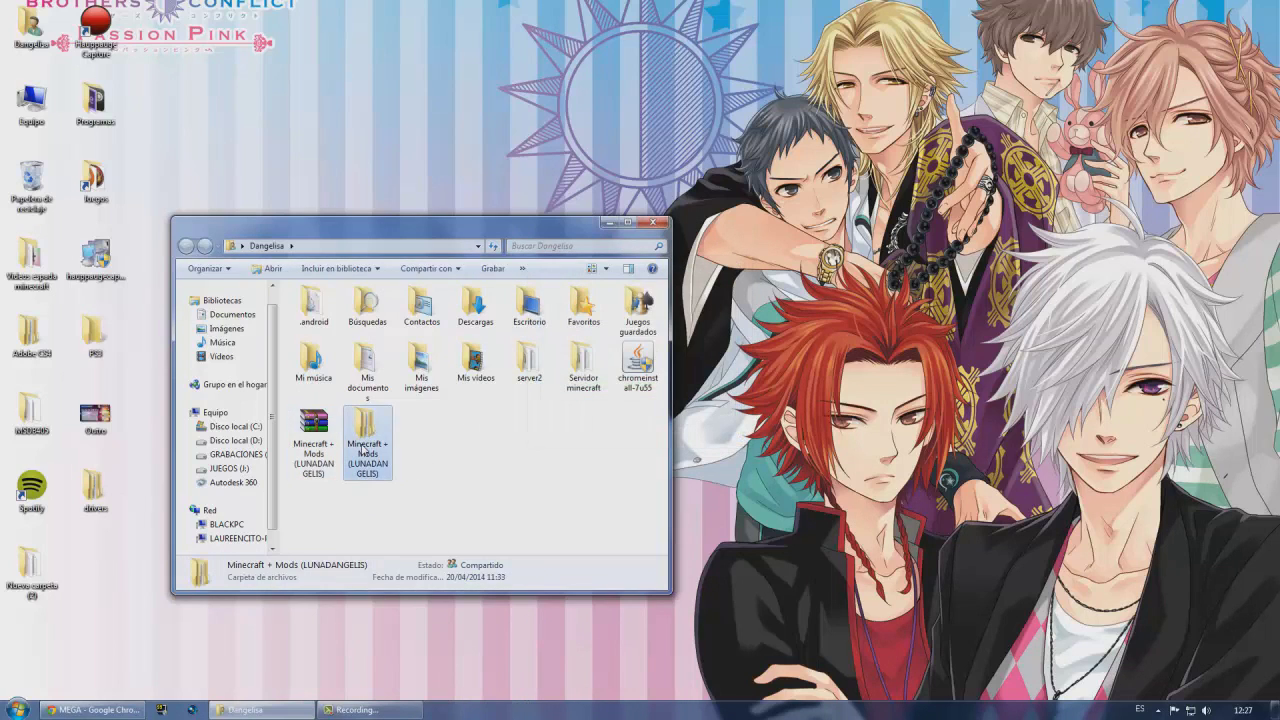
double_click(363, 452)
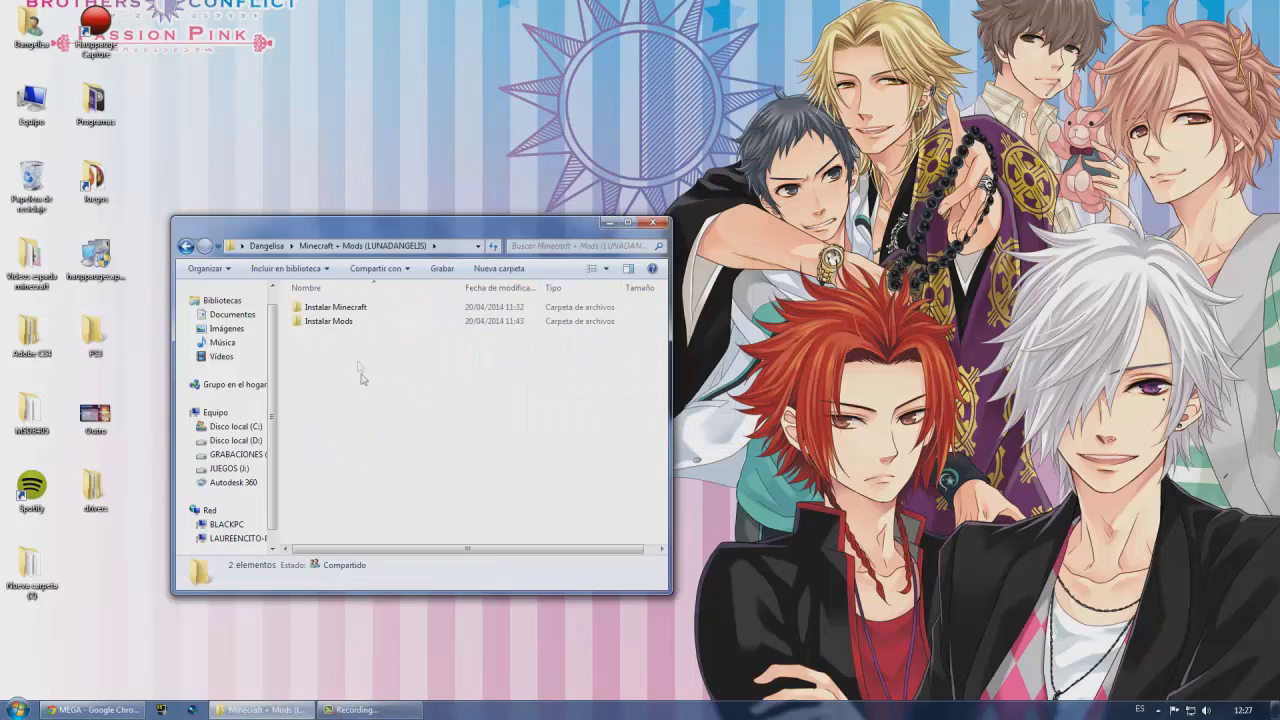
- Run Minecraft Actualizable from the Instalar Minecraft folder and close the Minecraft Pre-Launcher once its log stops
double_click(333, 310)
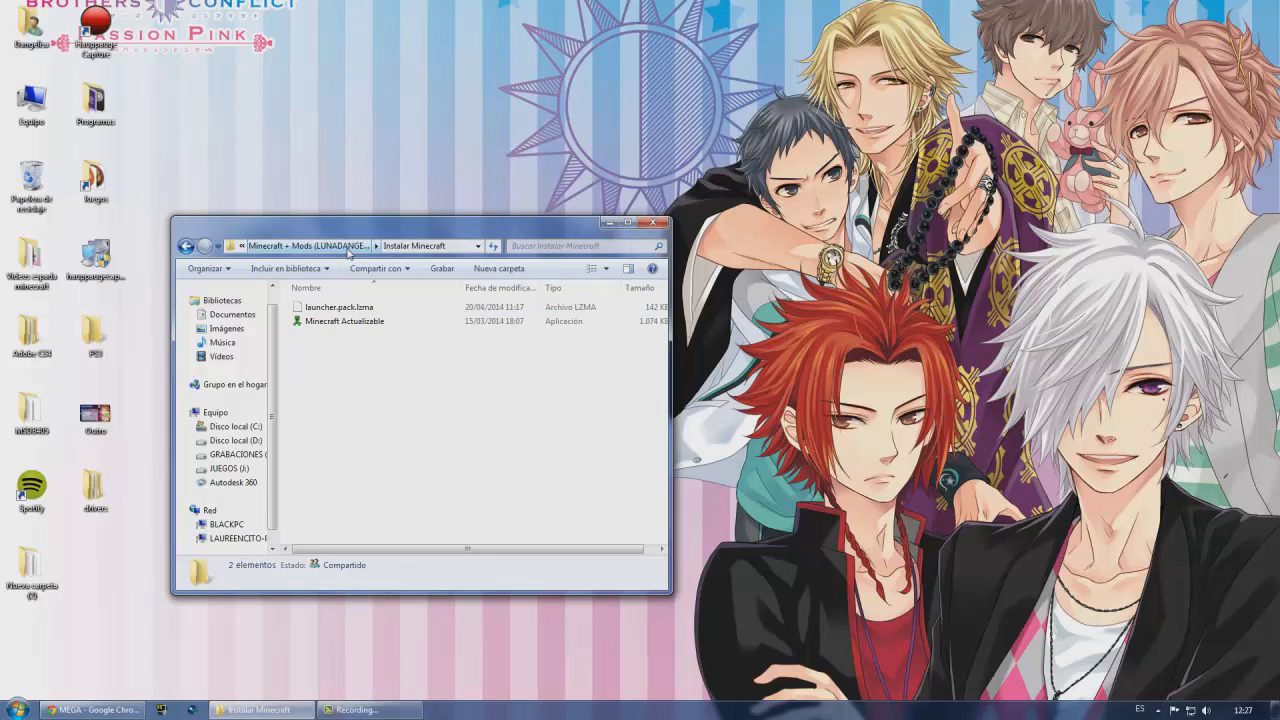
click(348, 247)
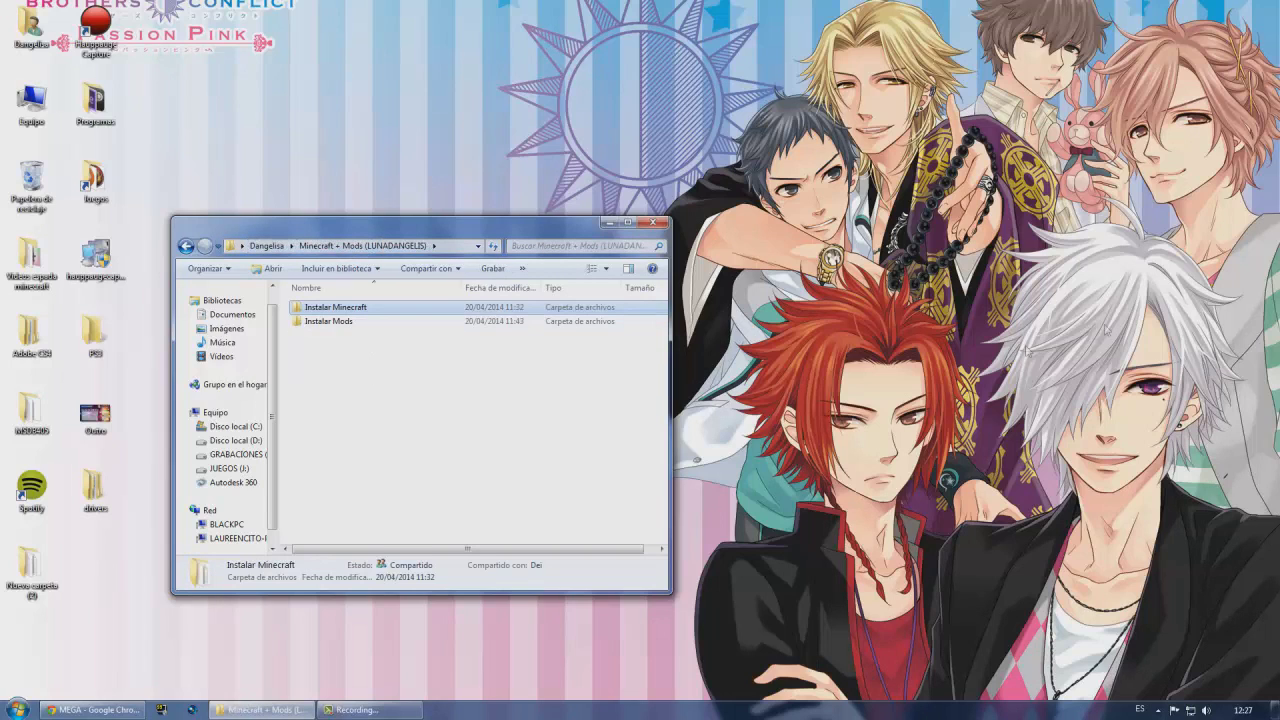
double_click(362, 312)
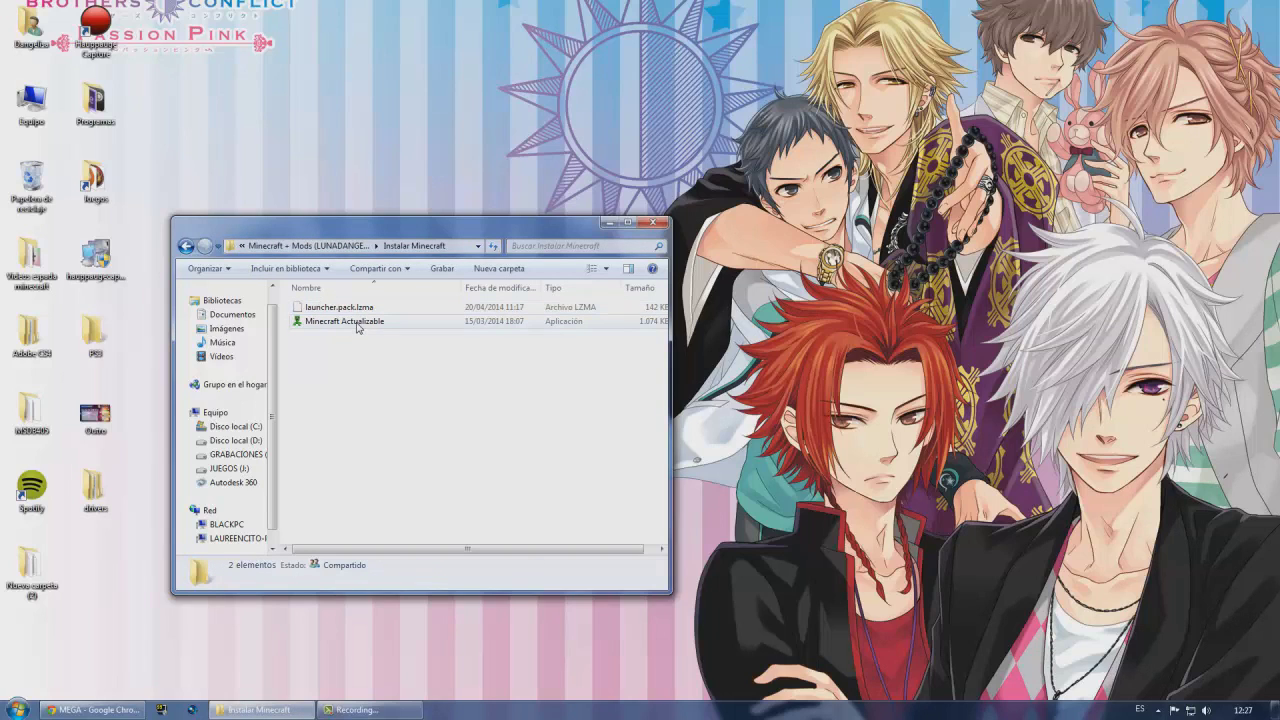
double_click(358, 322)
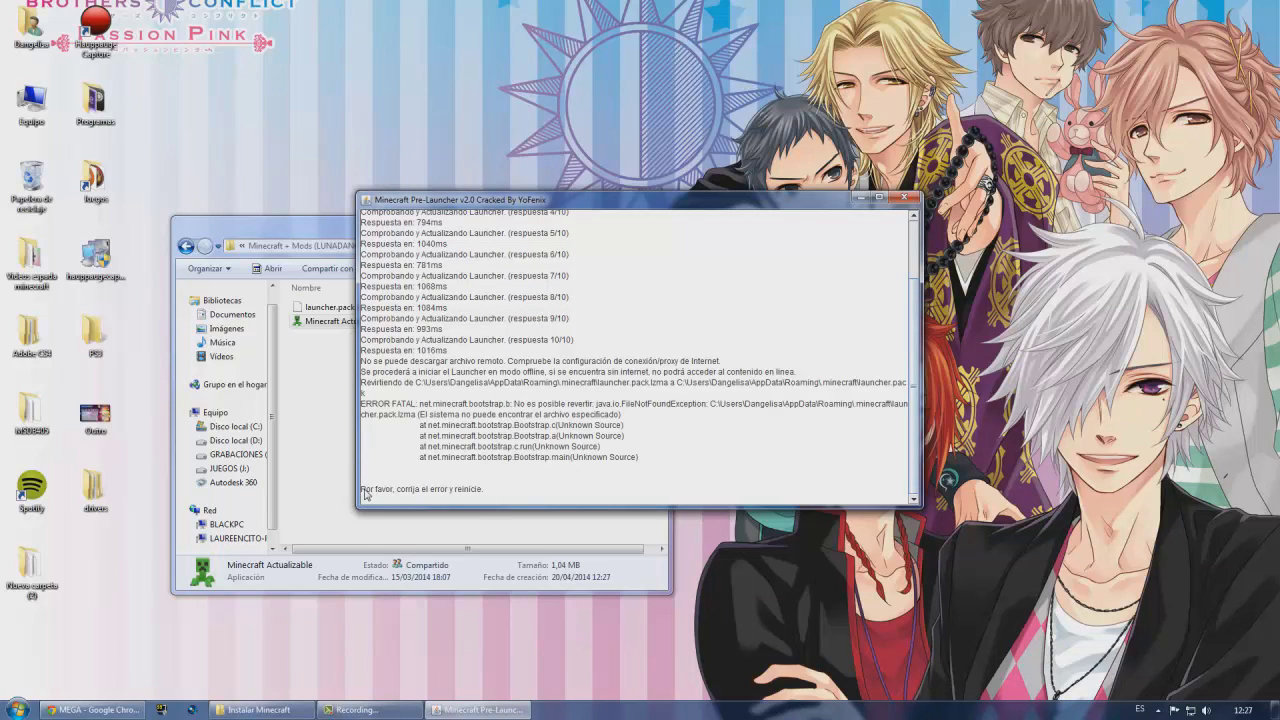
drag(366, 493, 417, 502)
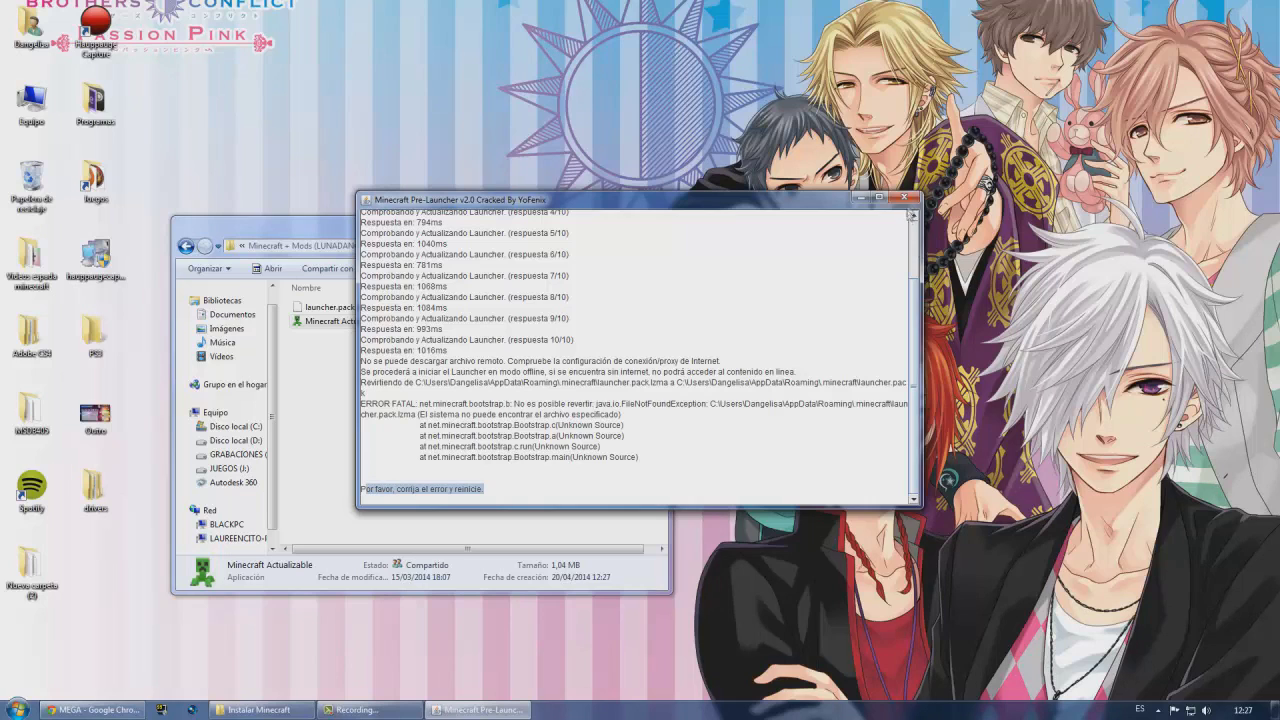
click(904, 197)
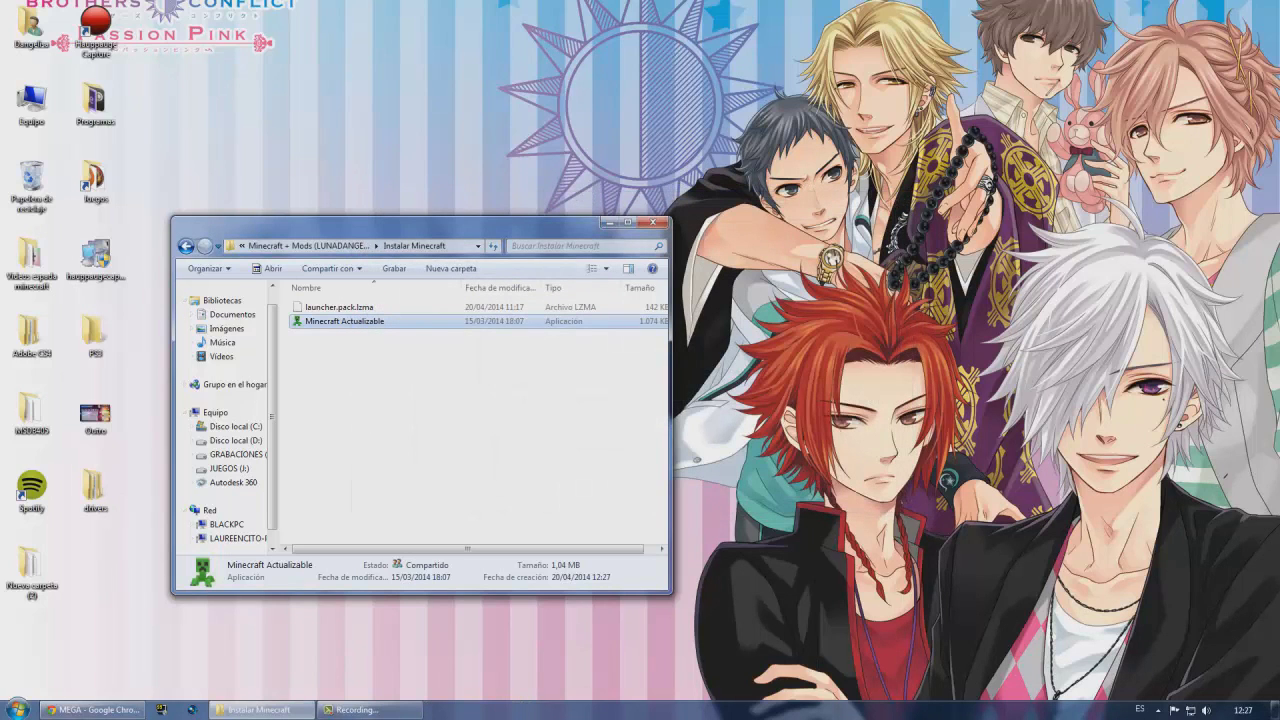
- Open the .minecraft folder inside %appdata% and place its window beside the Instalar Minecraft window
click(16, 710)
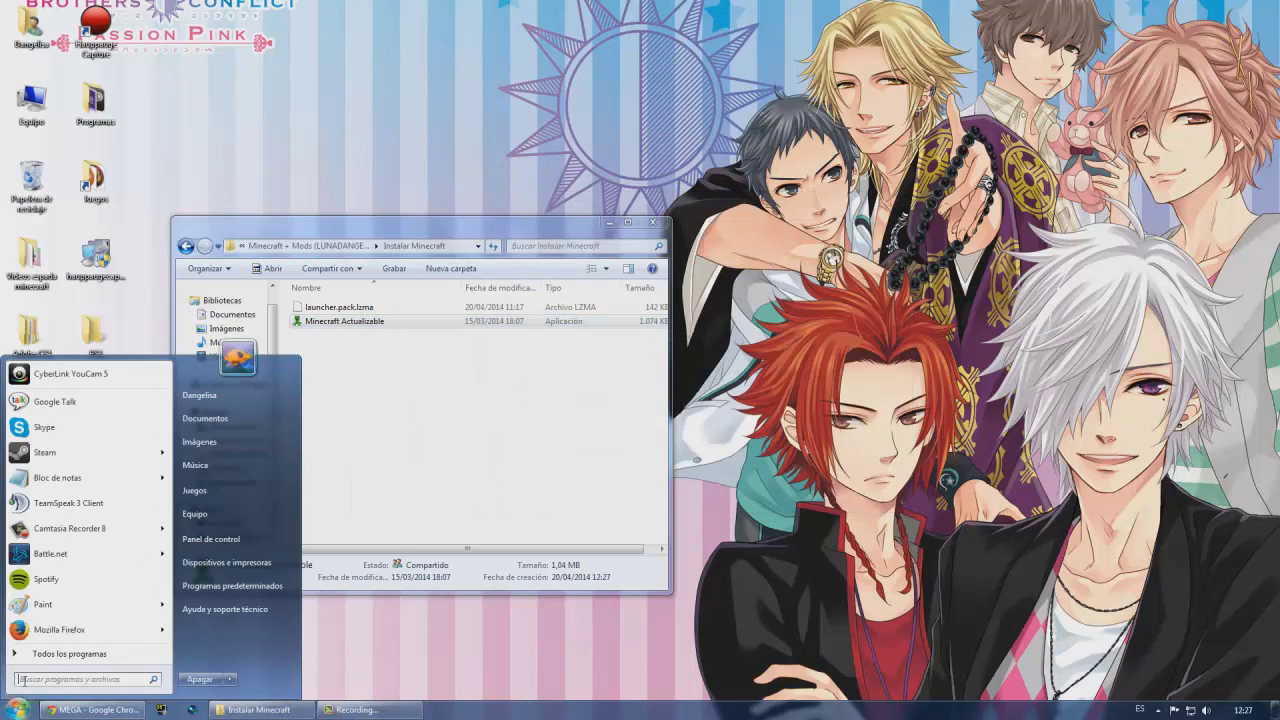
text(%)
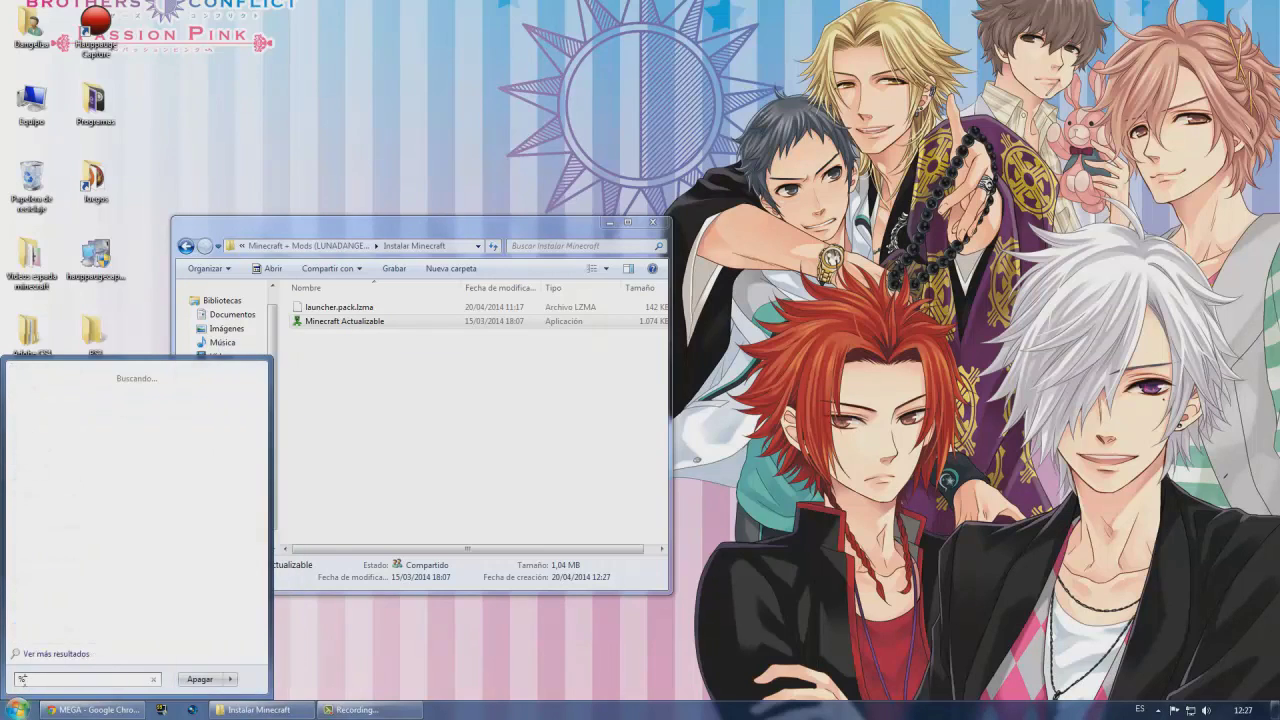
text(a)
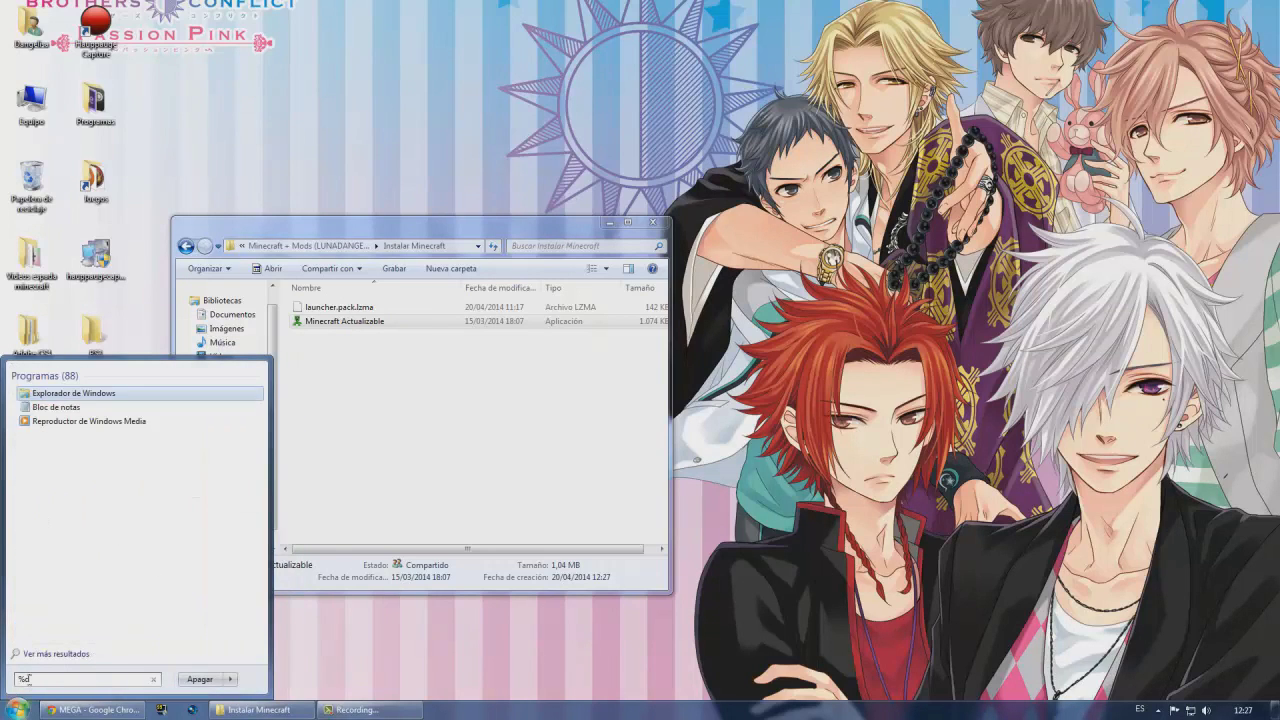
text(pp)
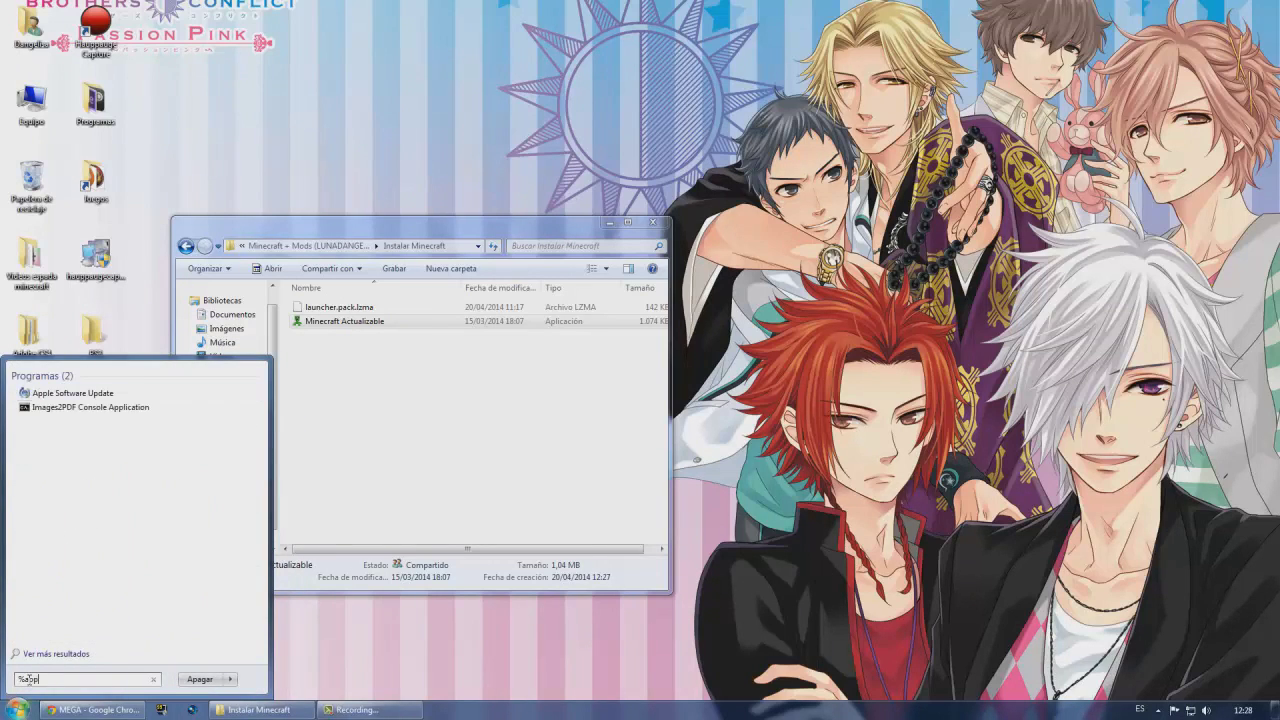
text(data%)
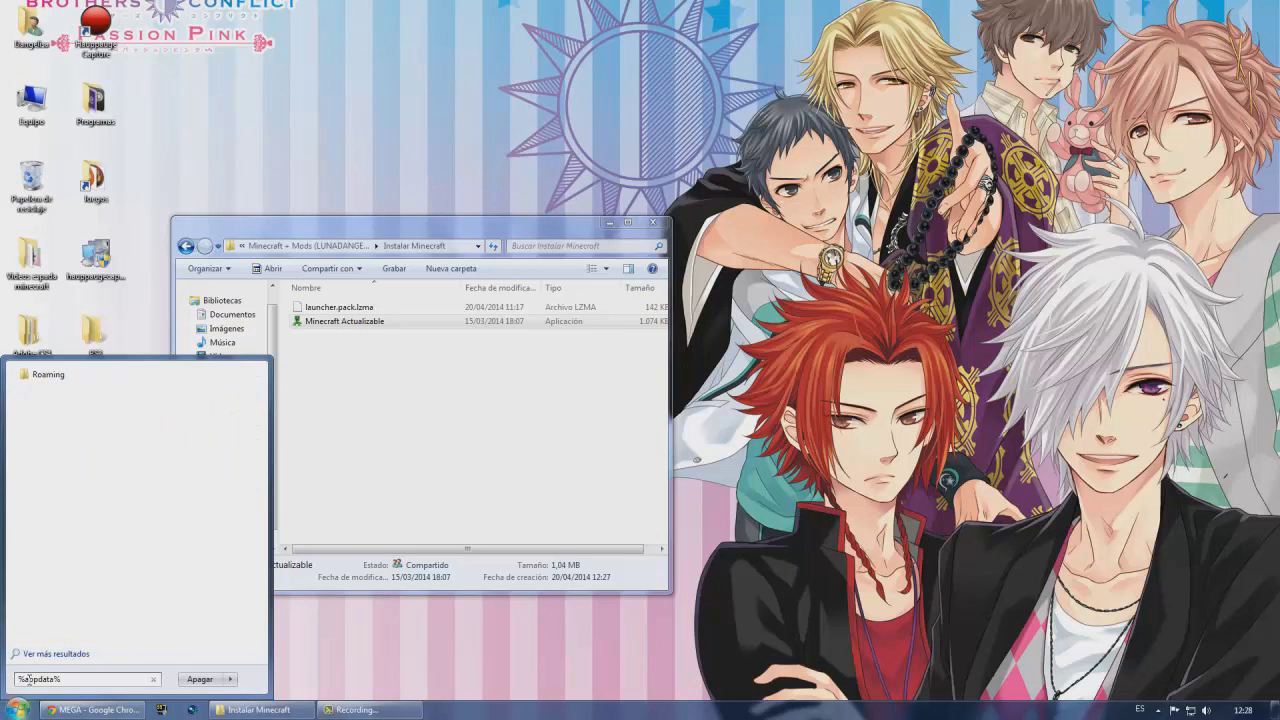
click(44, 375)
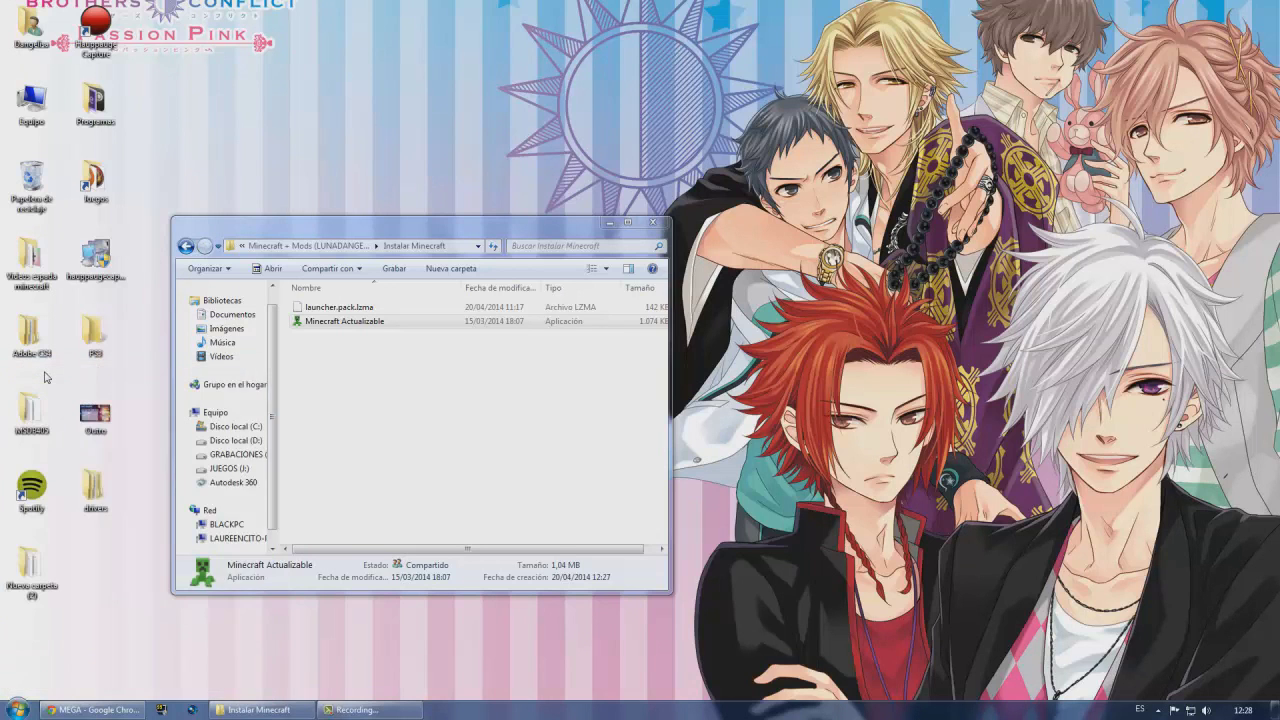
double_click(390, 360)
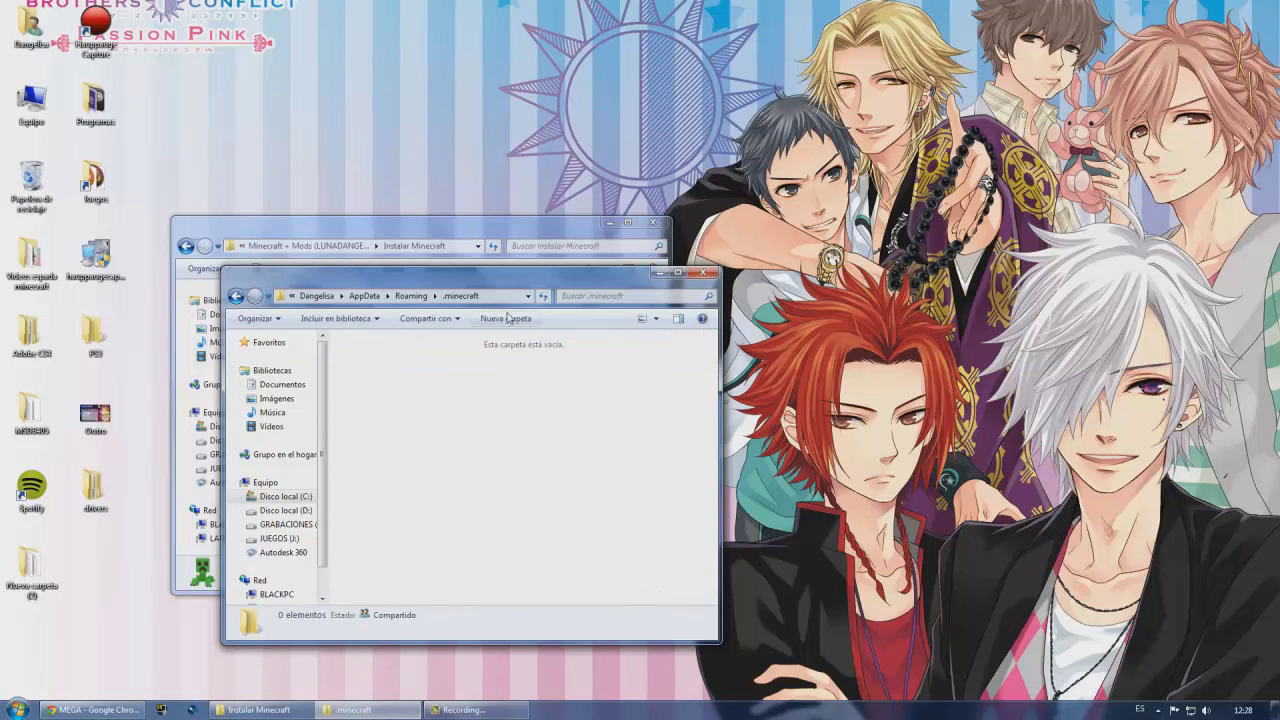
drag(509, 282, 928, 210)
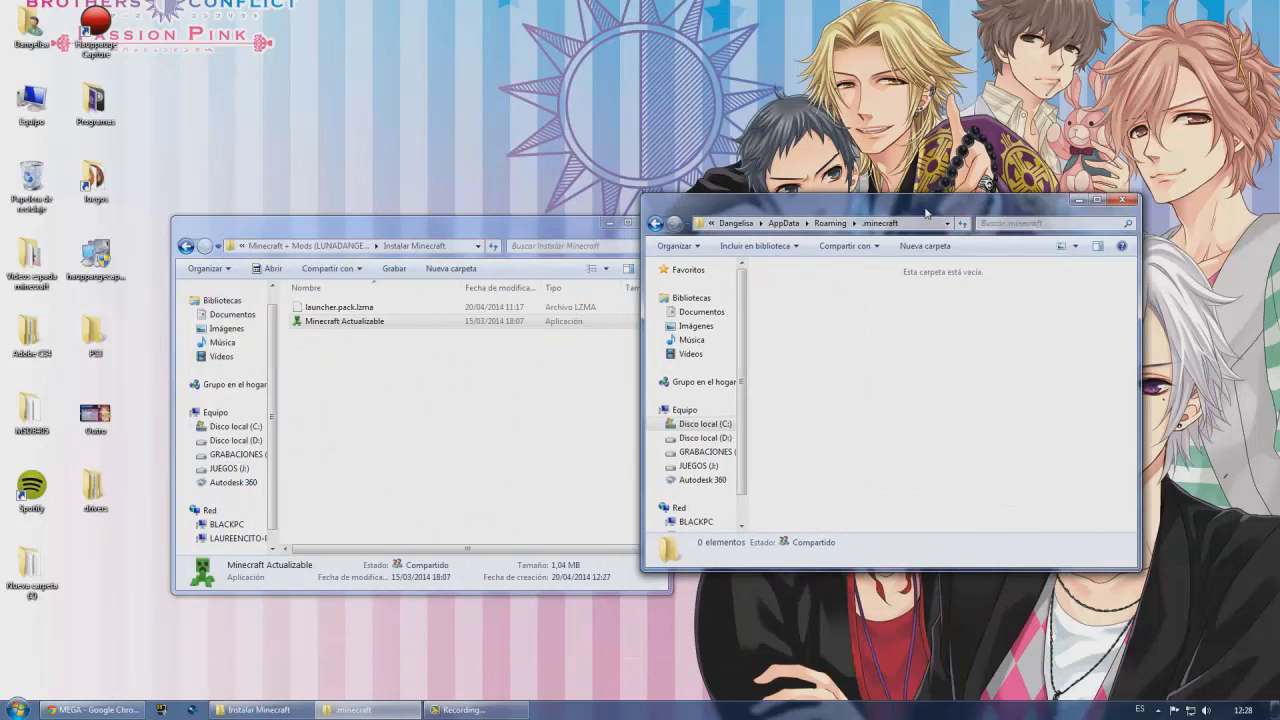
- Copy launcher.pack.lzma from the Instalar Minecraft folder into the .minecraft folder
click(373, 313)
right_click(373, 313)
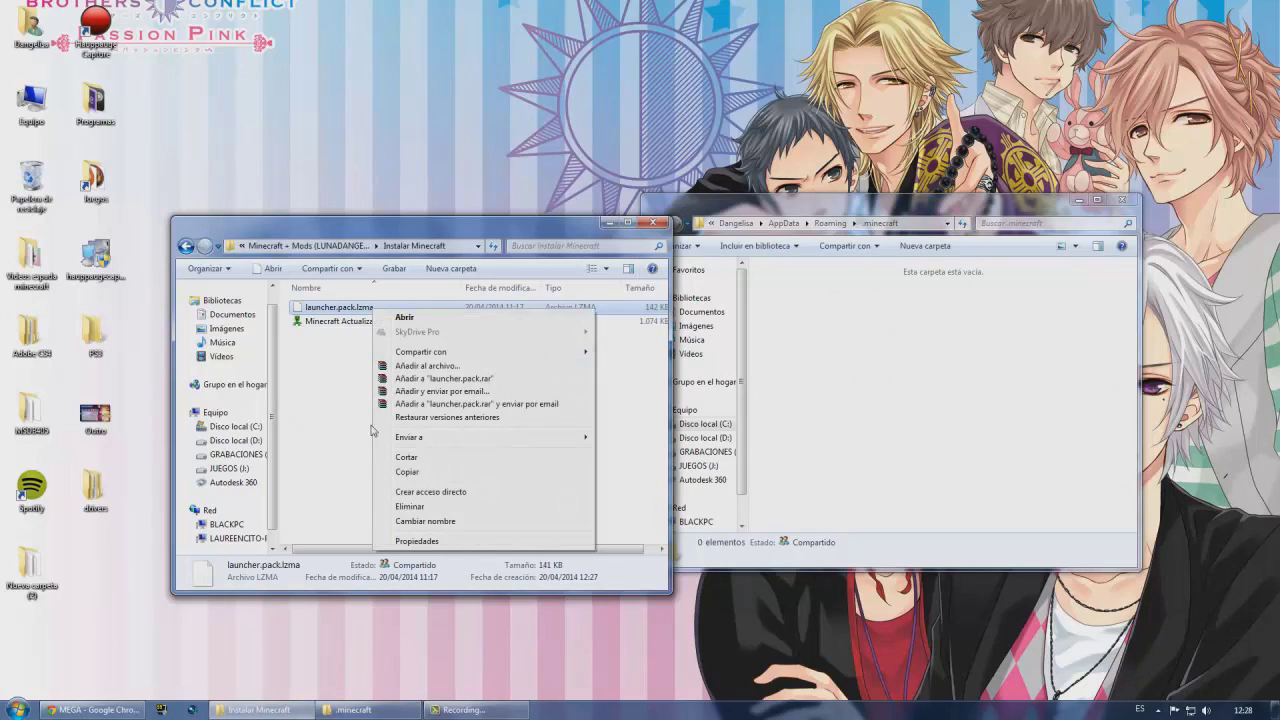
click(398, 482)
right_click(848, 394)
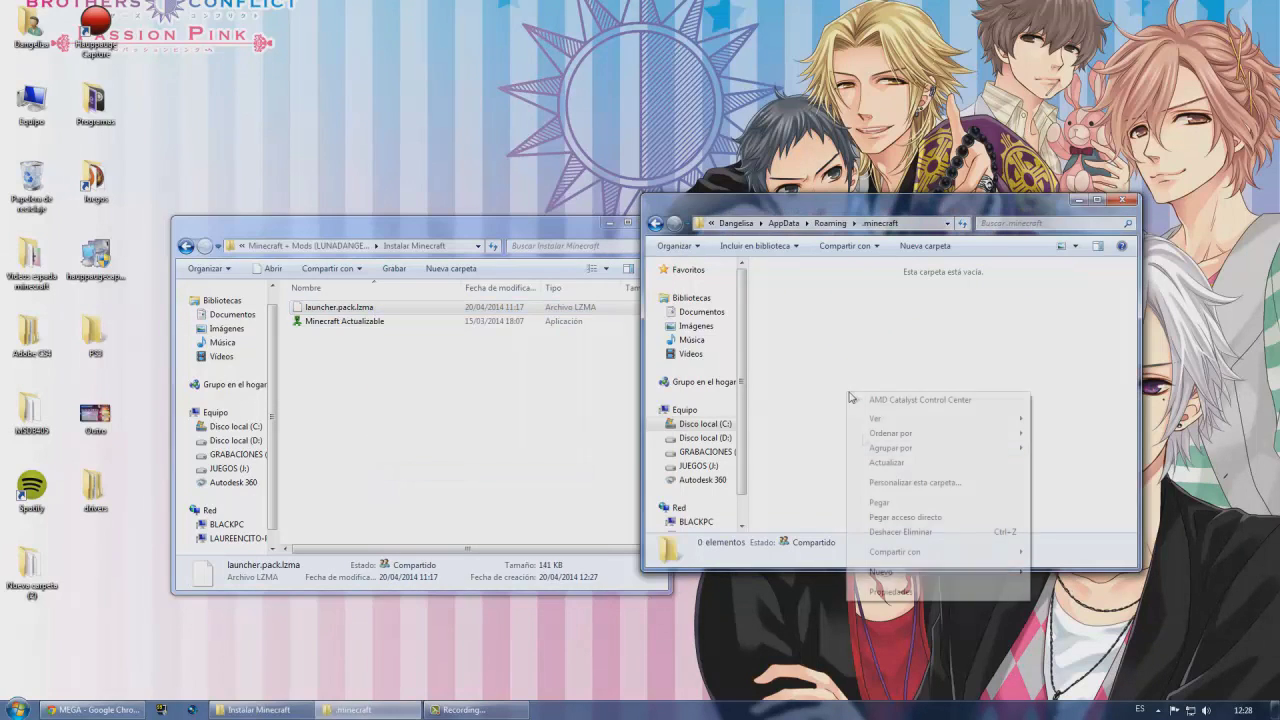
click(878, 503)
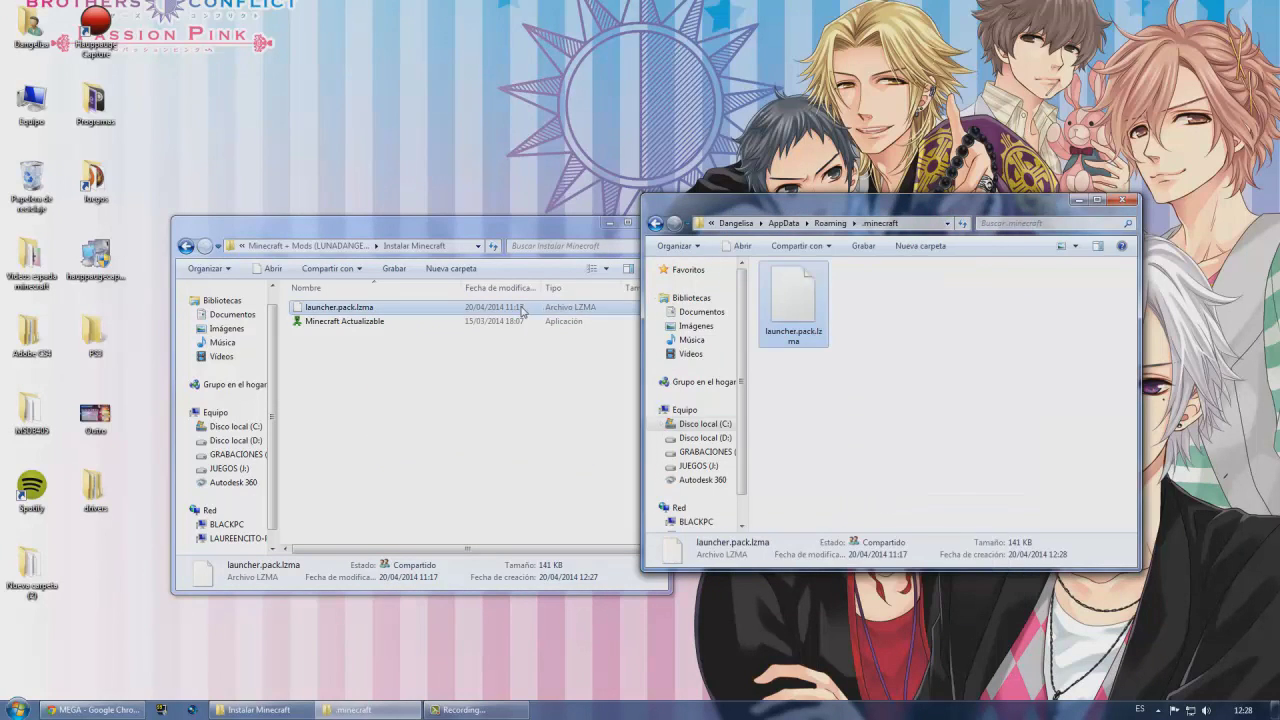
click(900, 332)
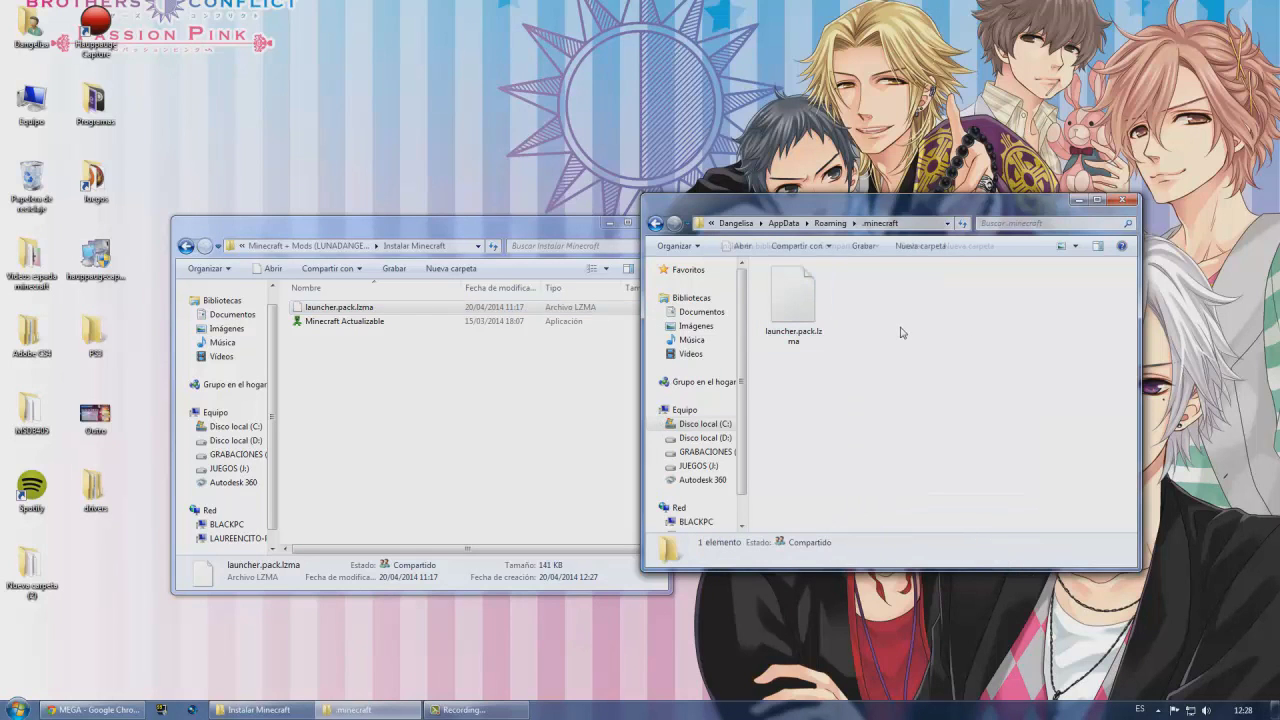
- Run Minecraft Actualizable and arrange the folder windows and the launcher window so that all of them can be seen
double_click(336, 328)
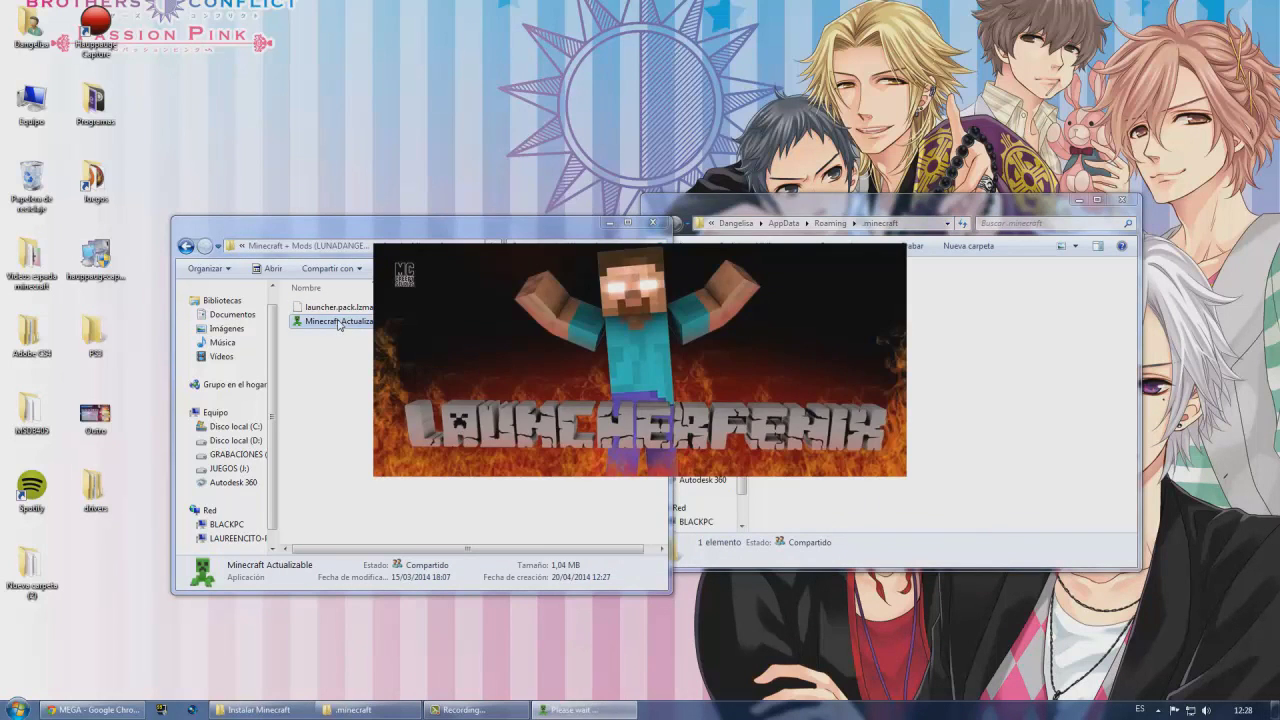
drag(1000, 215, 1095, 157)
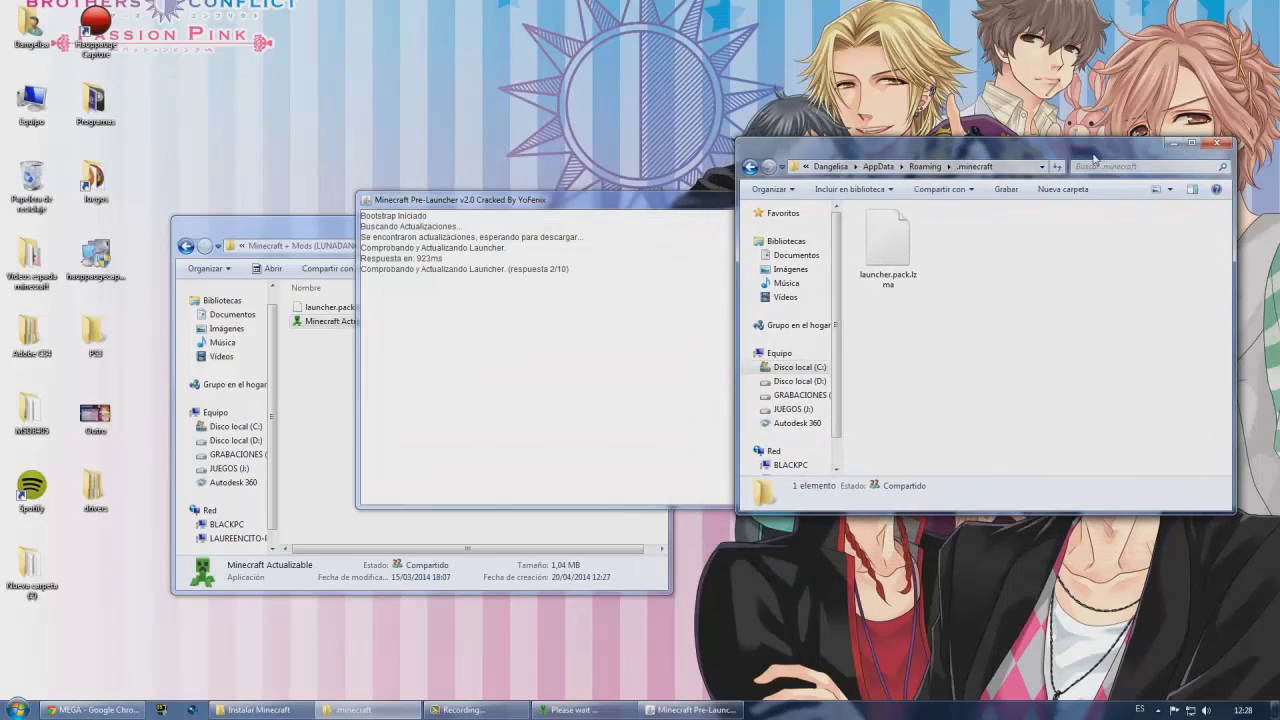
drag(300, 225, 228, 140)
click(690, 710)
drag(617, 270, 533, 381)
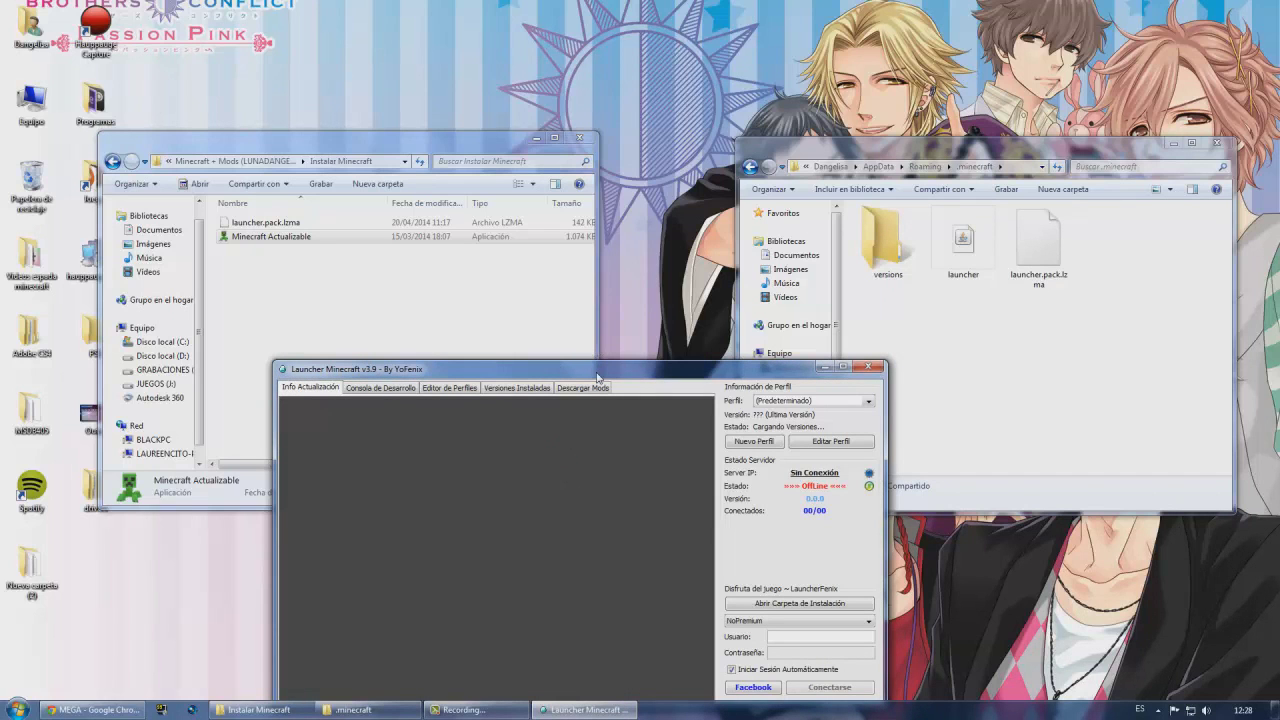
drag(597, 377, 544, 273)
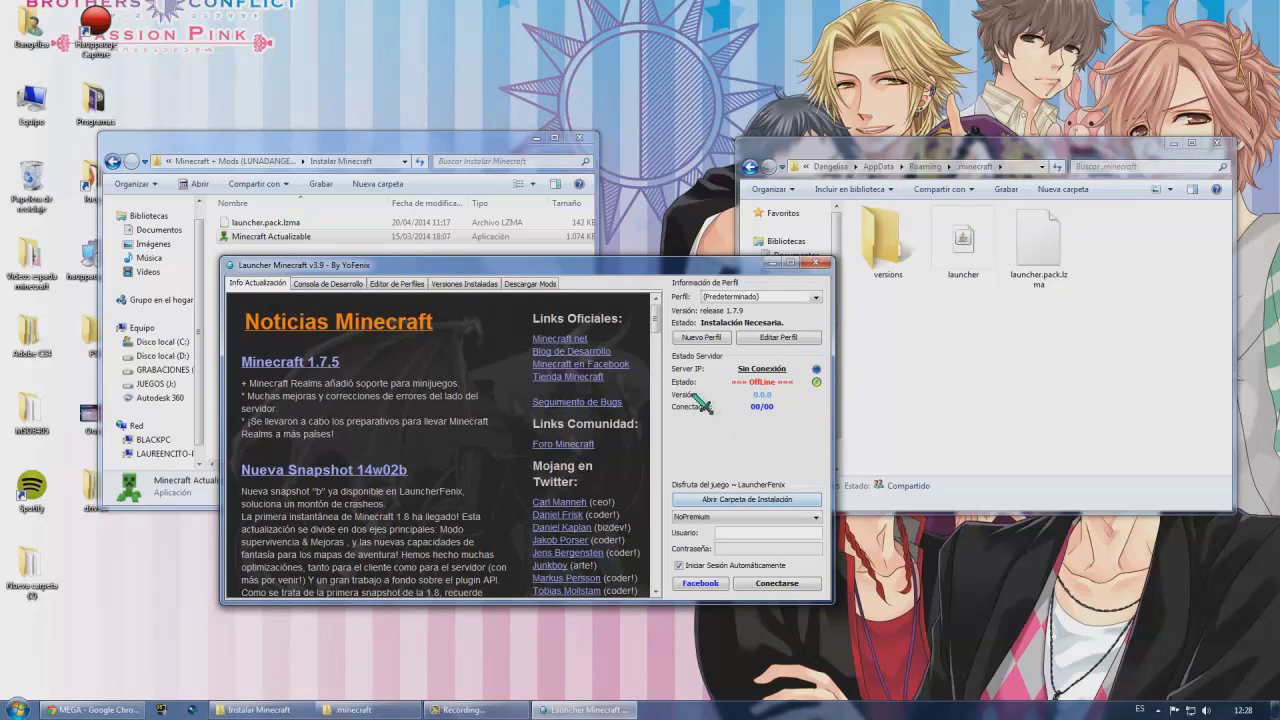
- Check the launcher's account type options, keep NoPremium and close the launcher
click(735, 520)
click(700, 540)
click(726, 518)
click(726, 529)
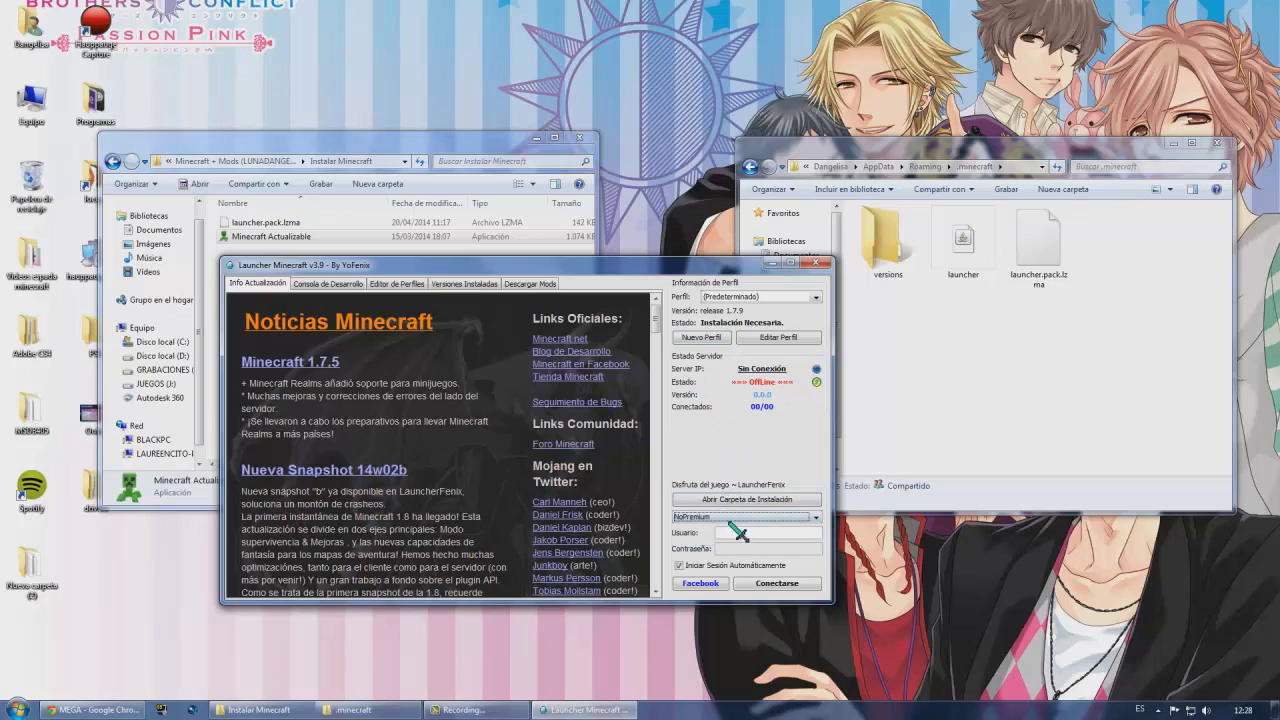
click(819, 263)
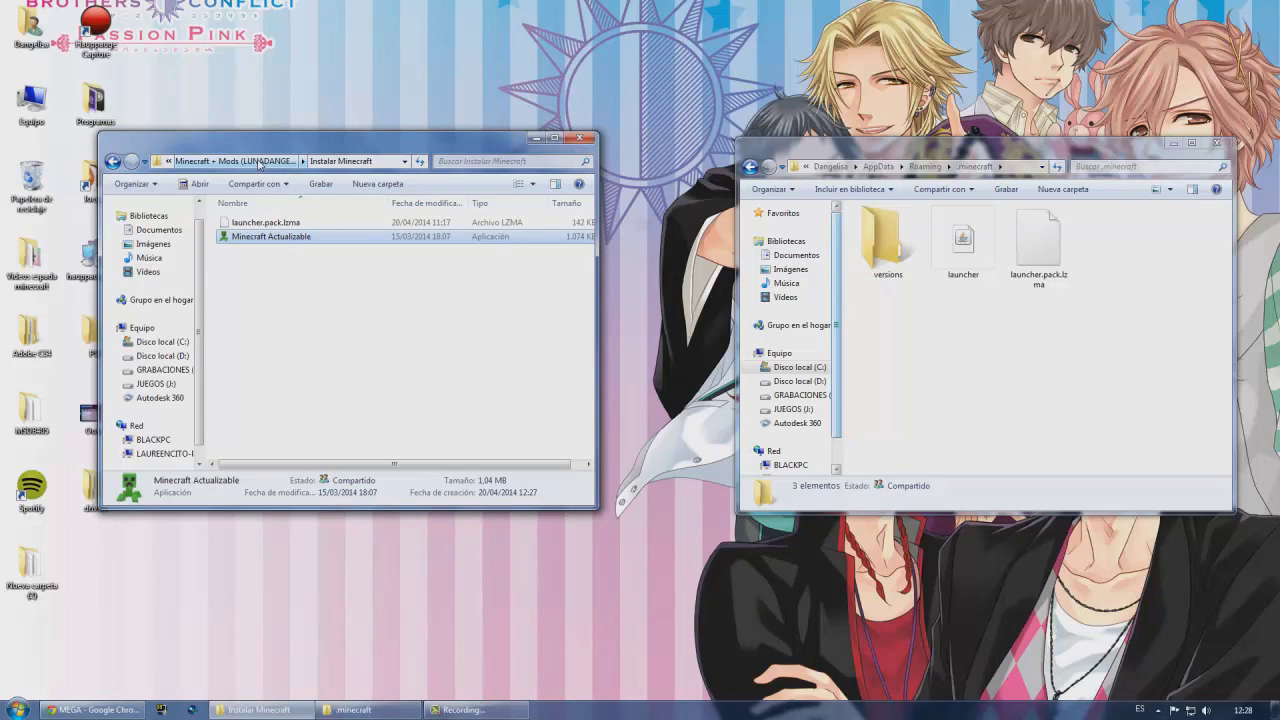
- Copy the coremods, libraries, mods, texturepacks and versions folders from Instalar Mods into .minecraft, merging the existing versions folder
click(258, 163)
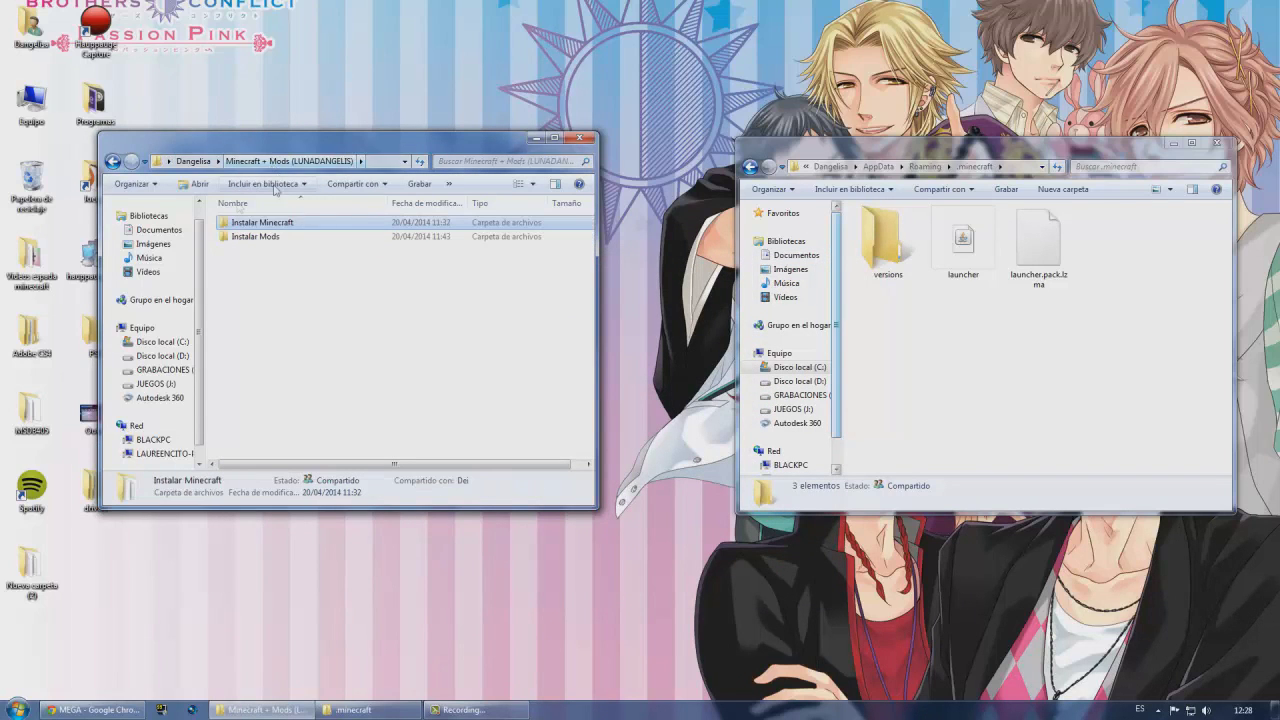
double_click(270, 237)
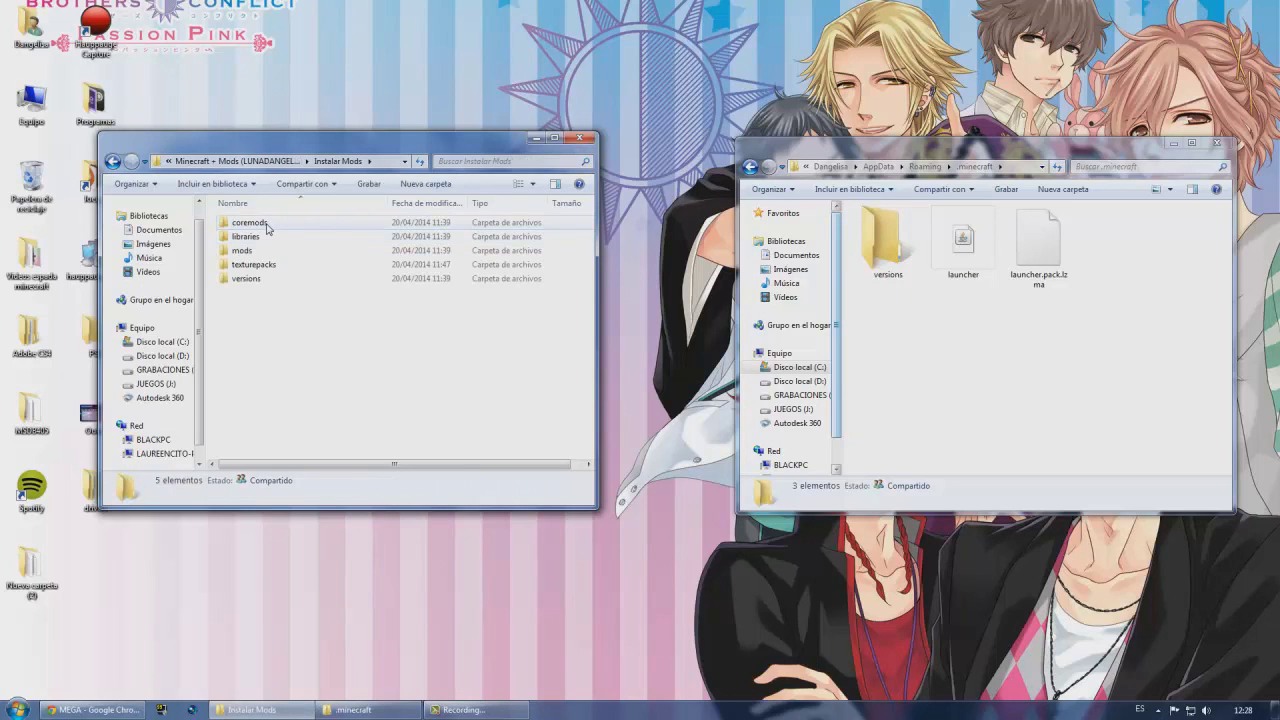
shift+click(262, 278)
right_click(262, 279)
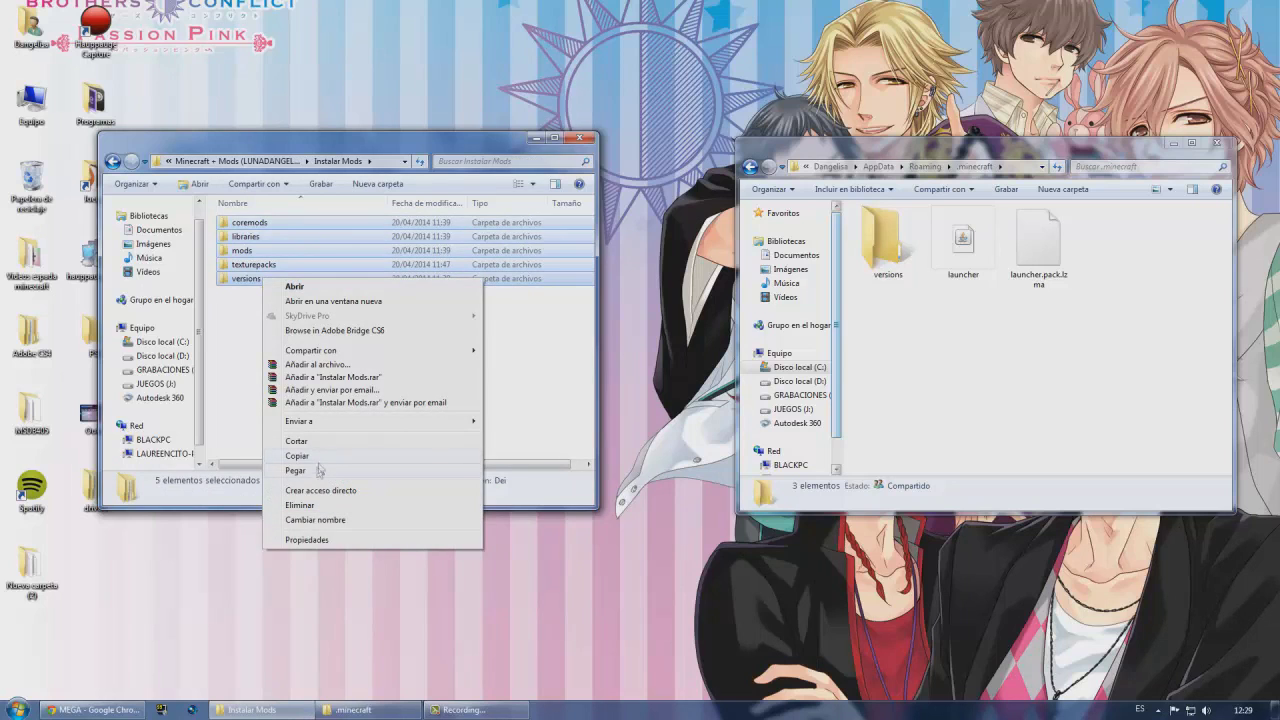
click(313, 456)
right_click(1046, 371)
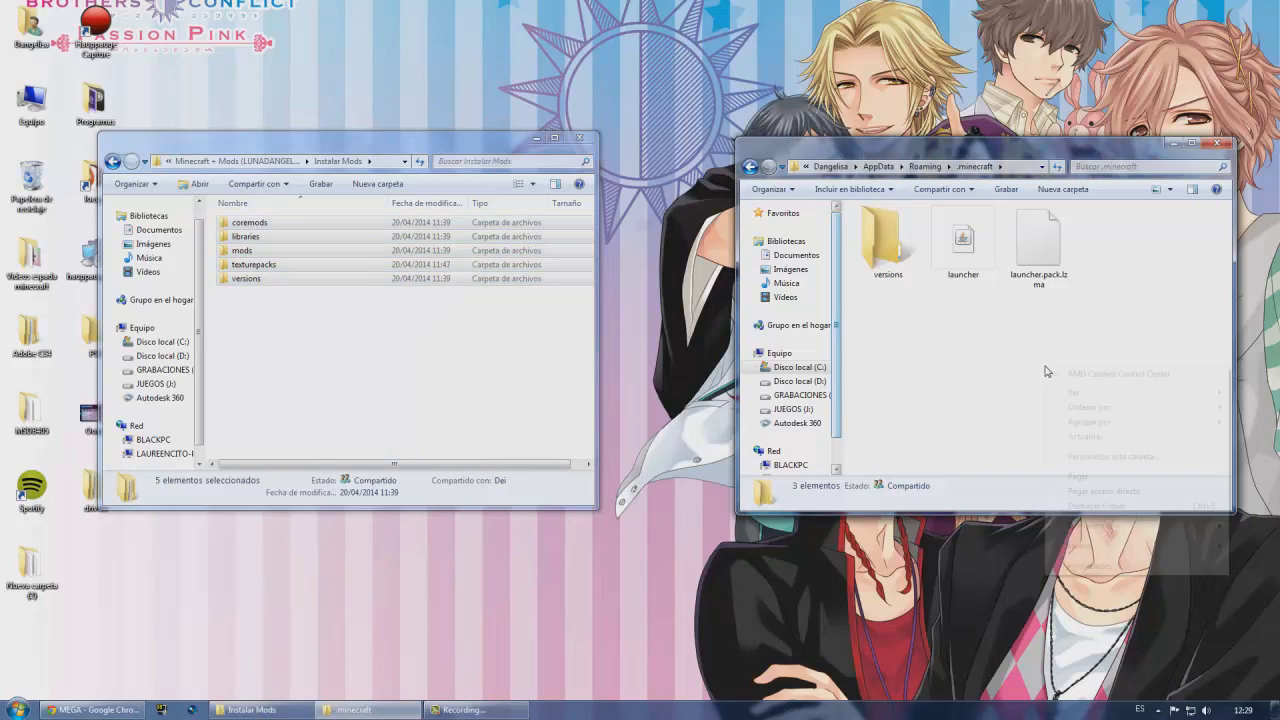
click(1078, 477)
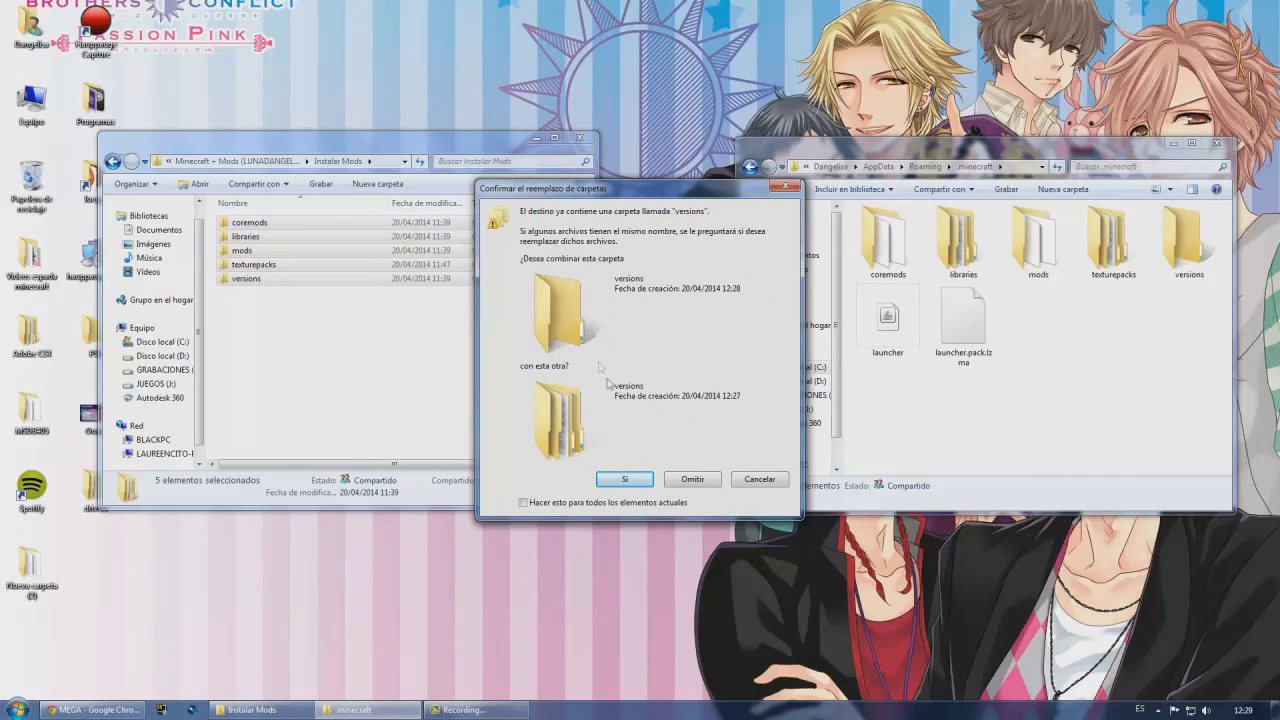
click(624, 479)
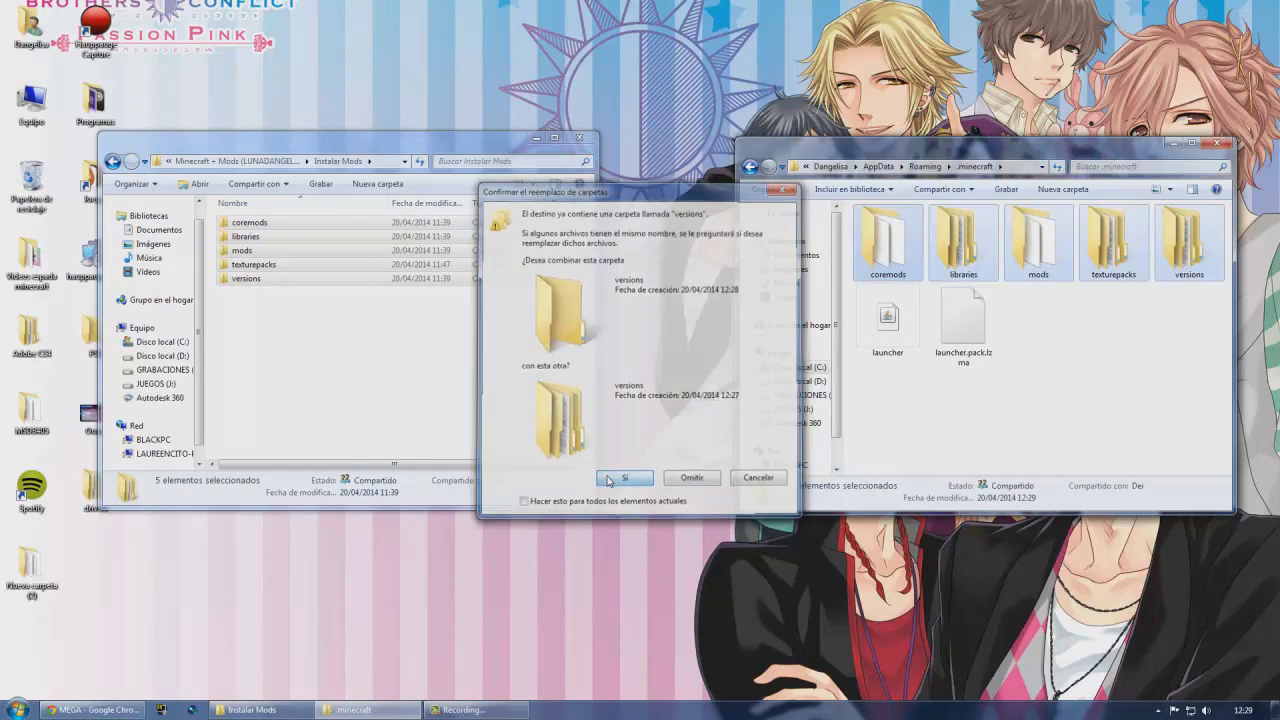
click(1036, 413)
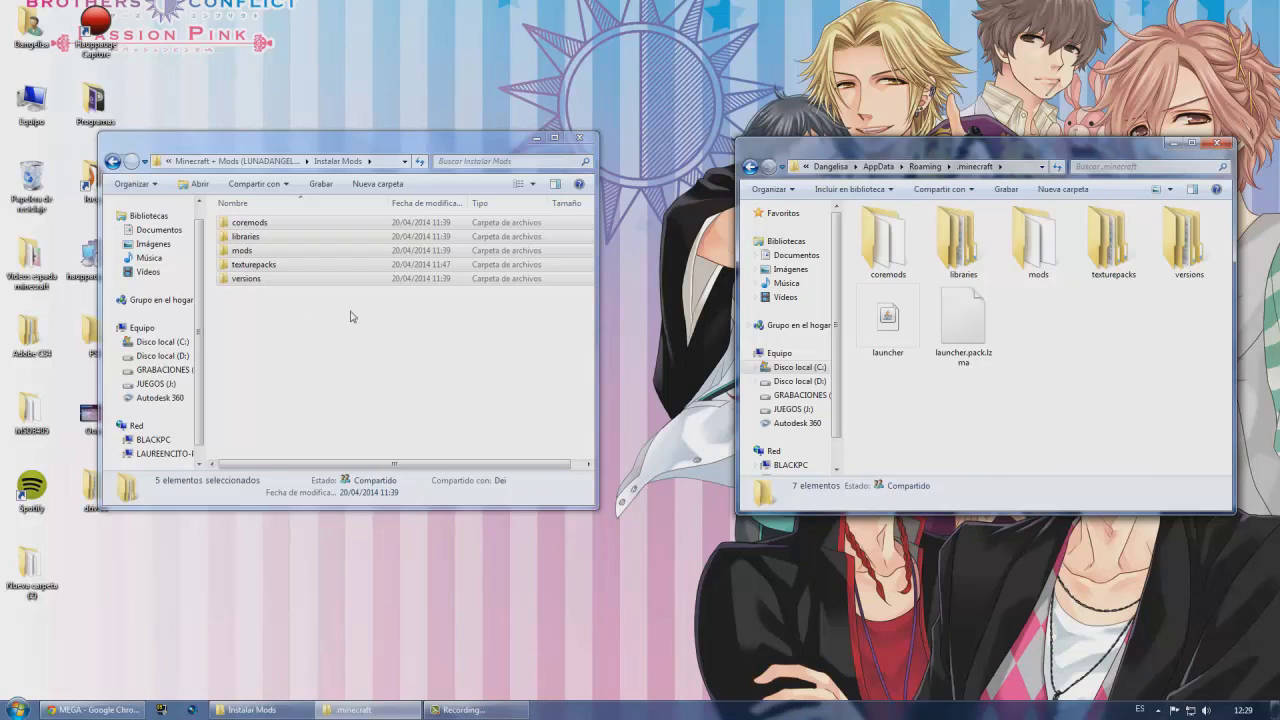
- Return to the Instalar Minecraft folder, run Minecraft Actualizable again and move its windows clear of the folder contents
click(309, 334)
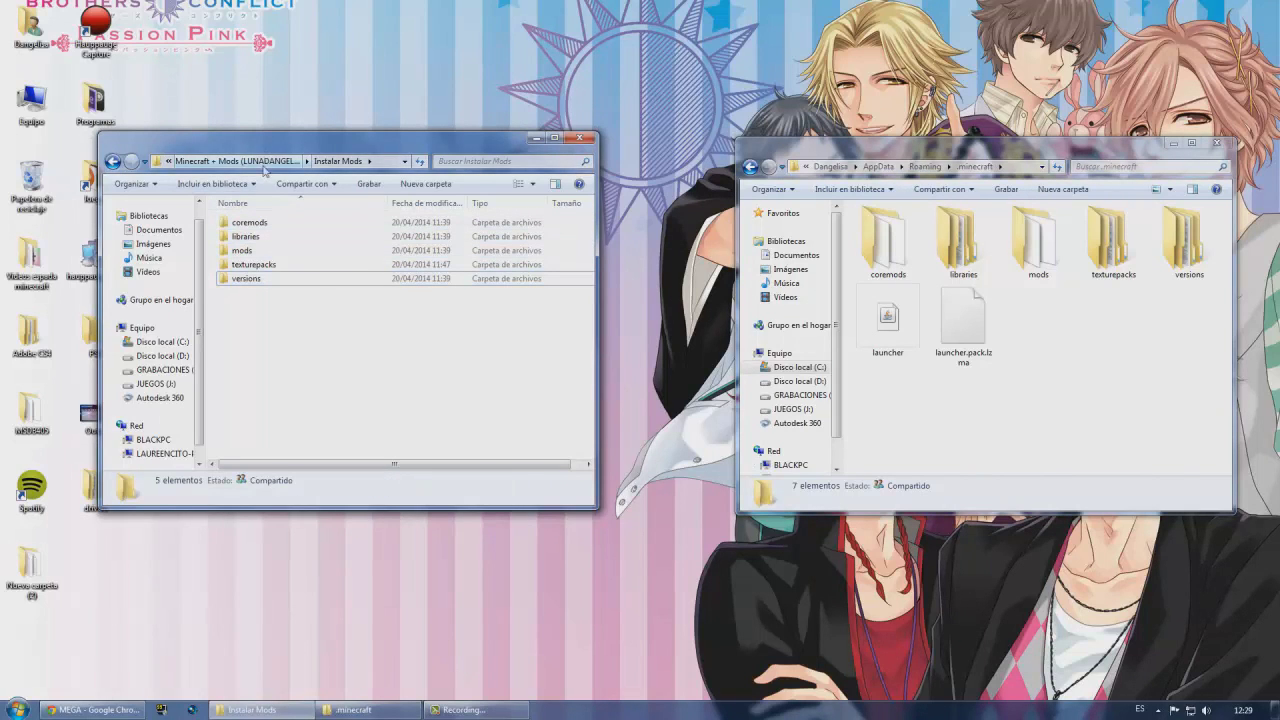
click(269, 162)
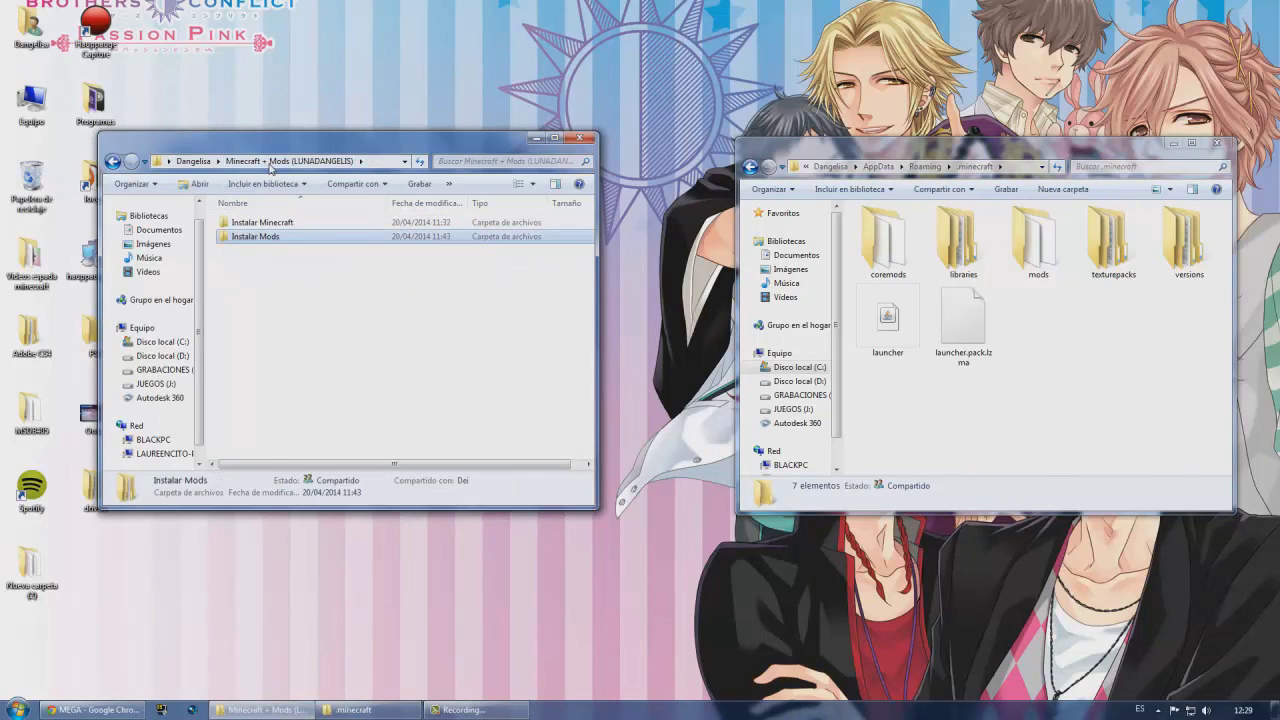
double_click(252, 223)
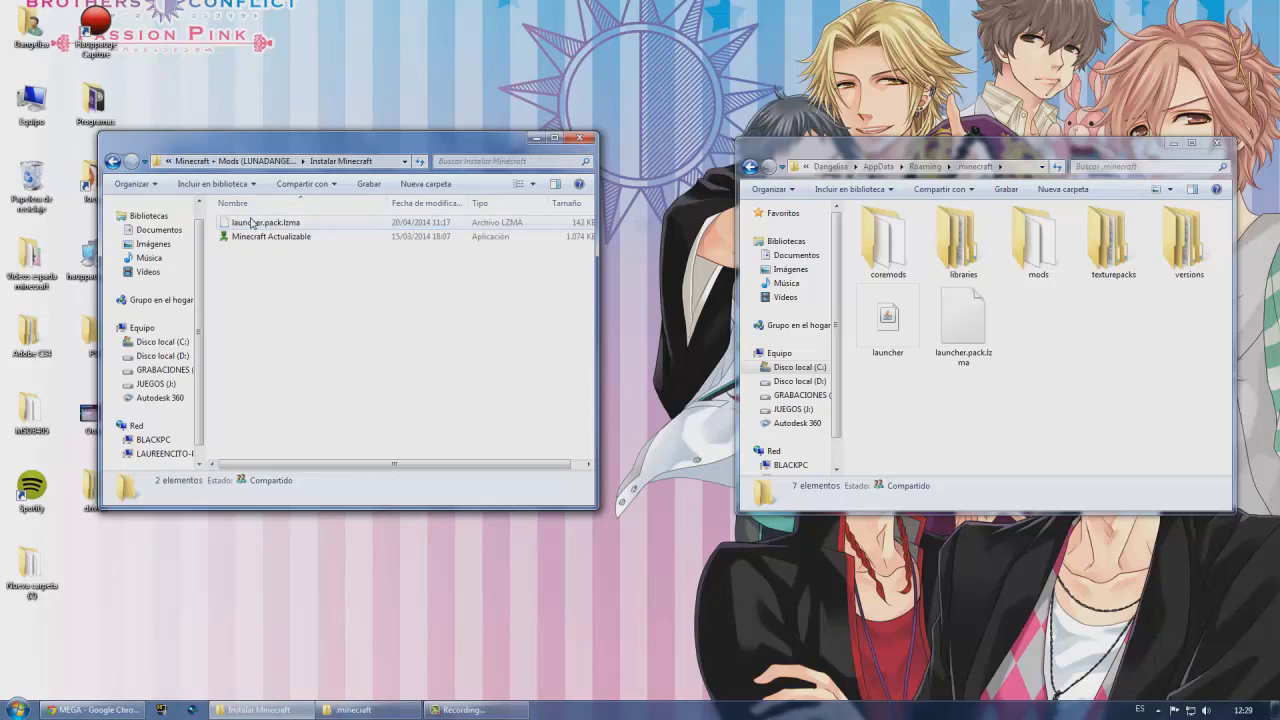
double_click(256, 240)
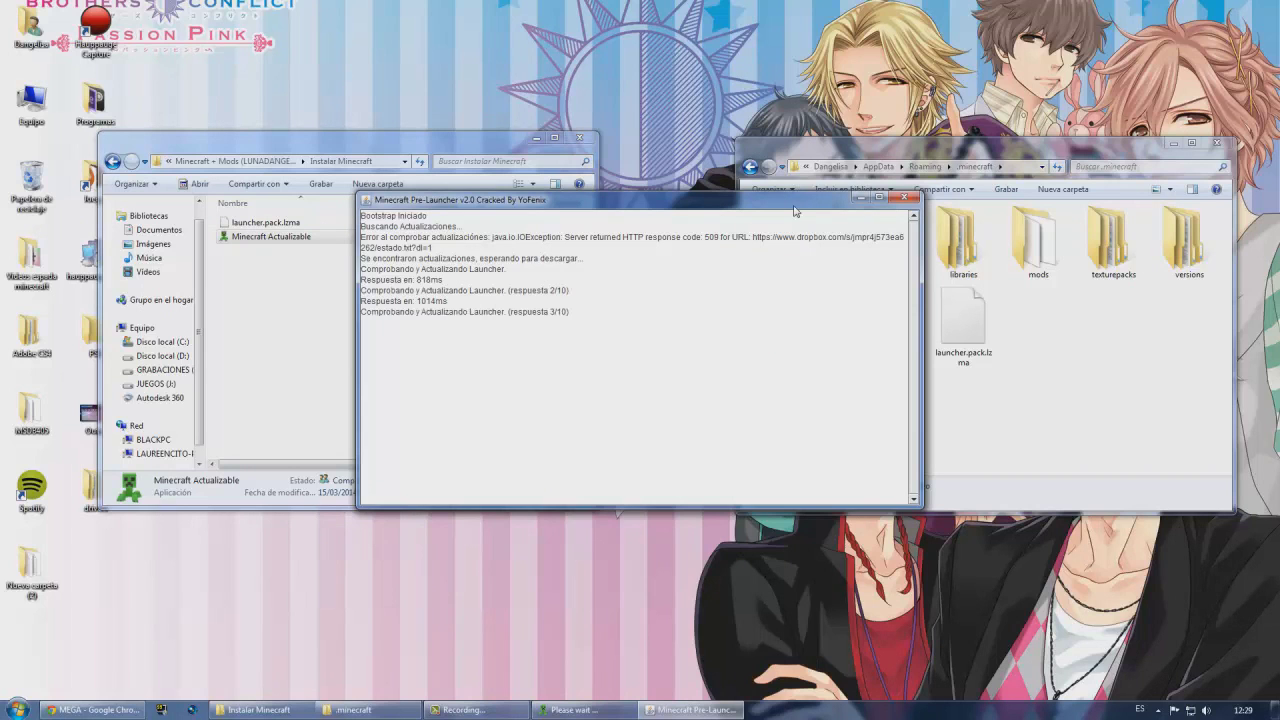
drag(795, 211, 772, 382)
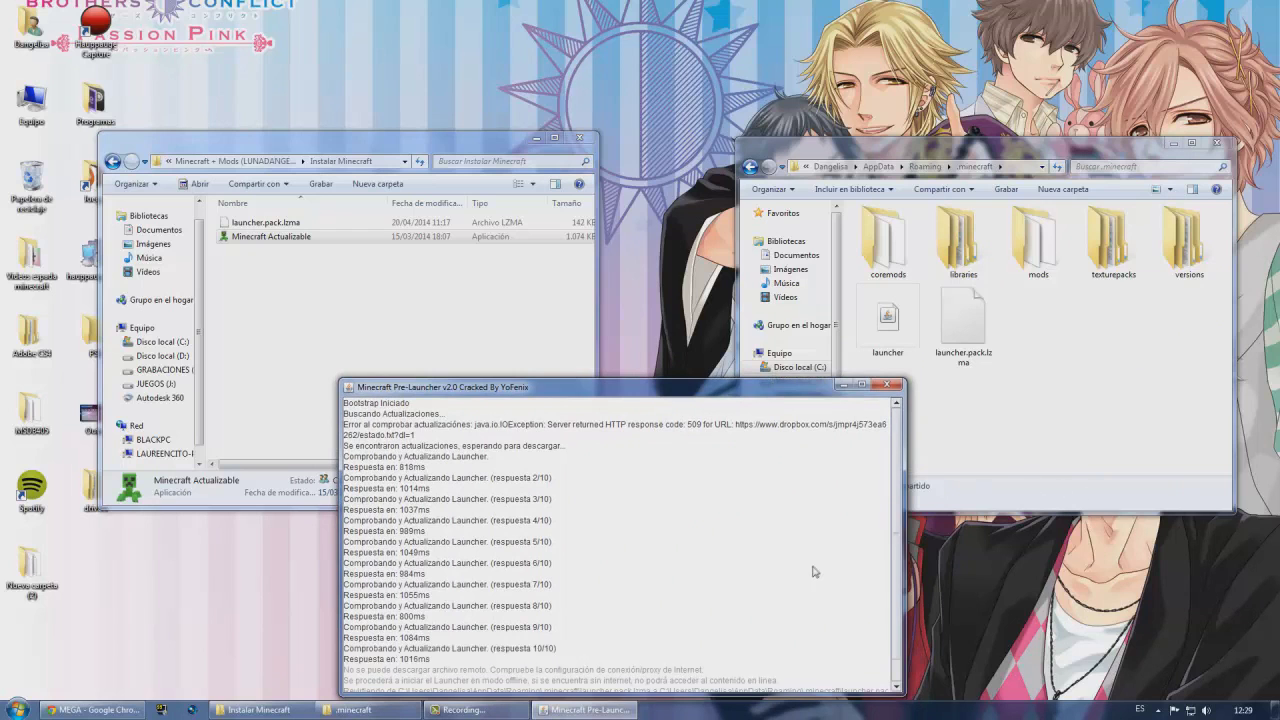
drag(812, 388, 724, 318)
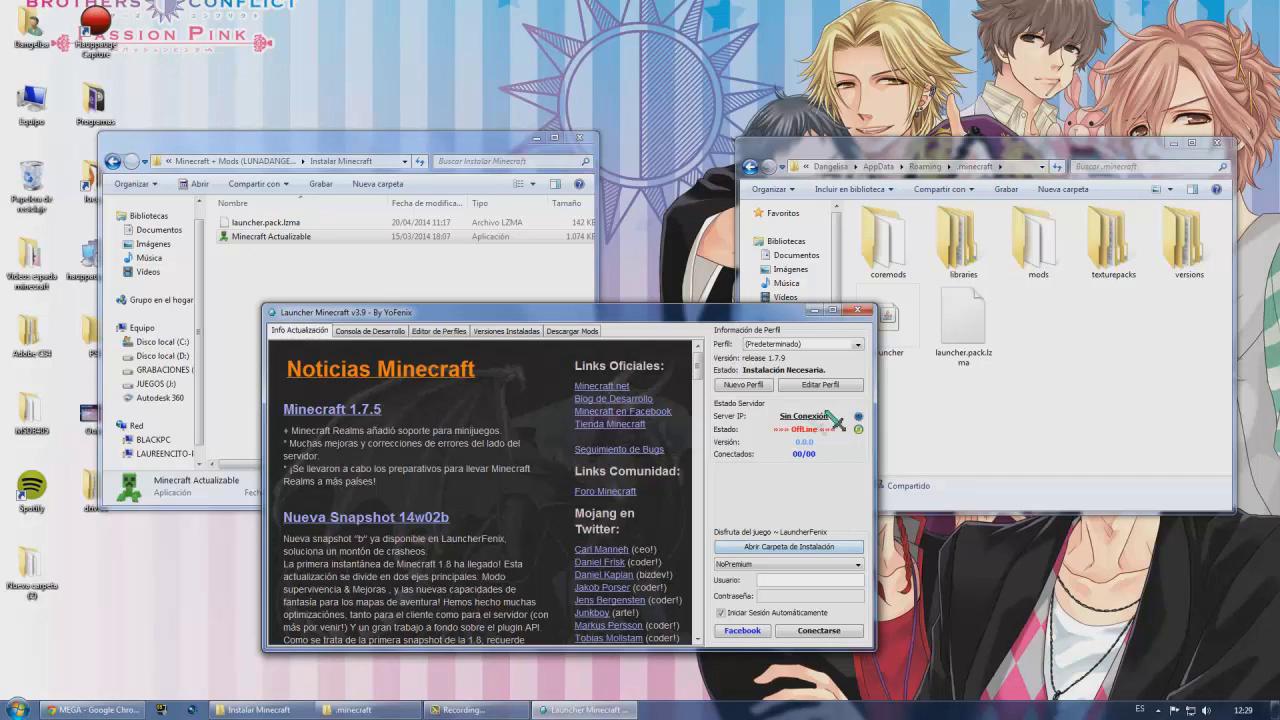
- Create a launcher profile named Versión 1.5.2 that plays release 1.5.2, save it and make it the active profile
click(758, 386)
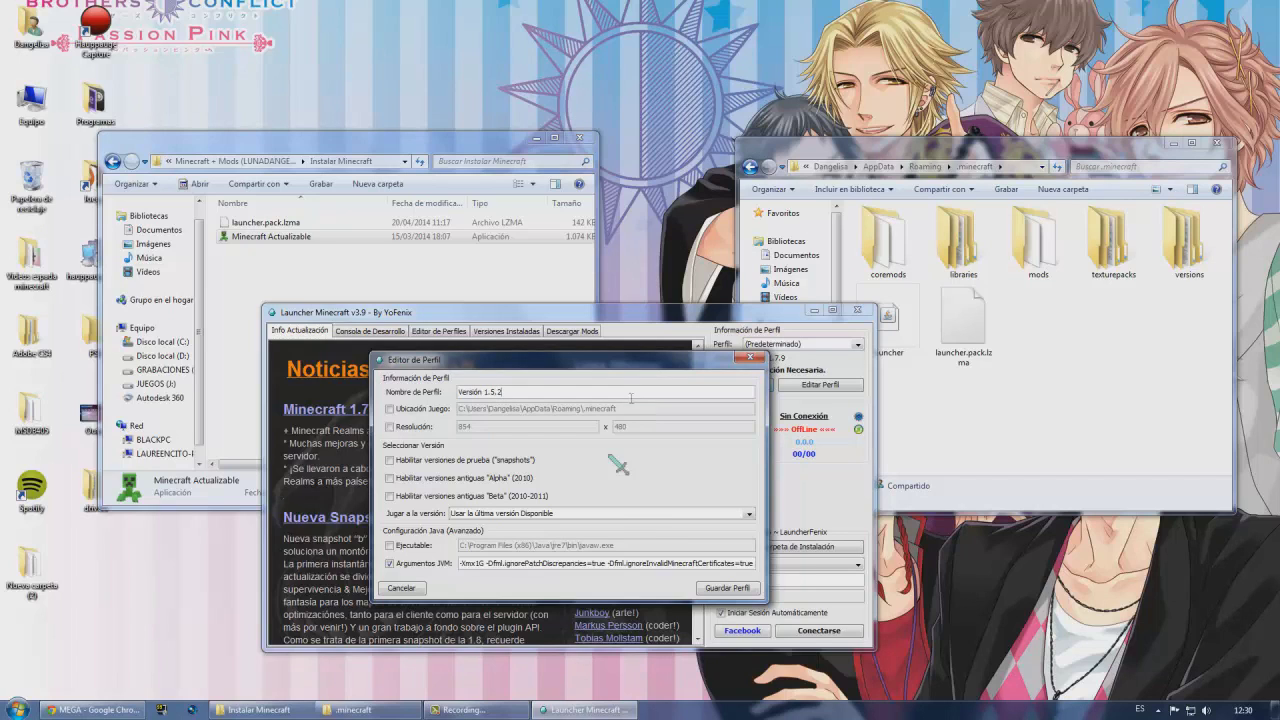
click(606, 514)
scroll(563, 566, down, 3)
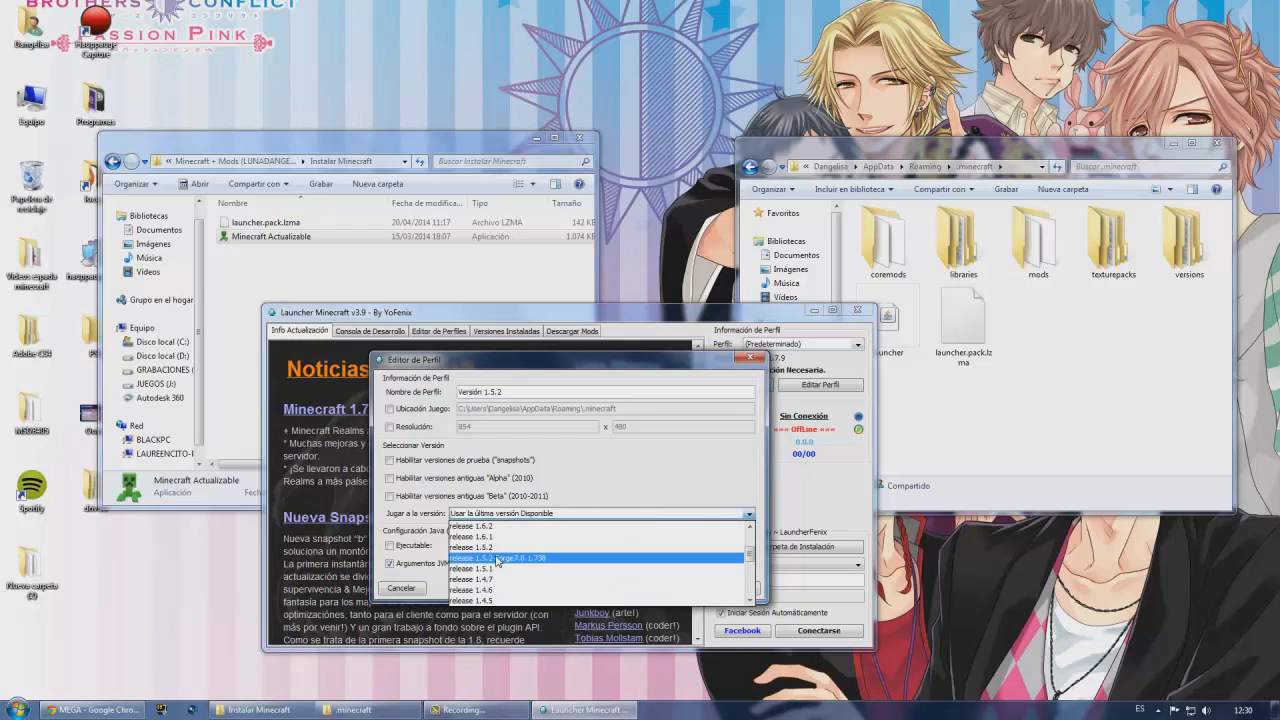
click(505, 547)
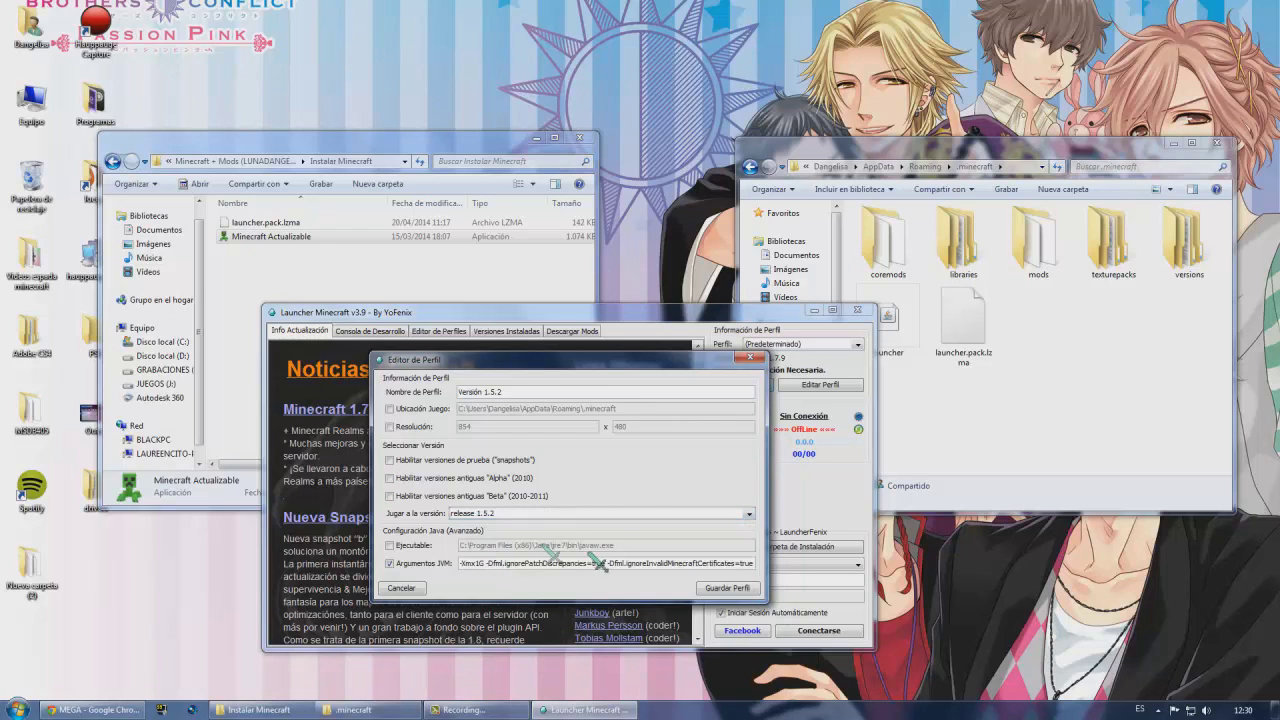
click(727, 588)
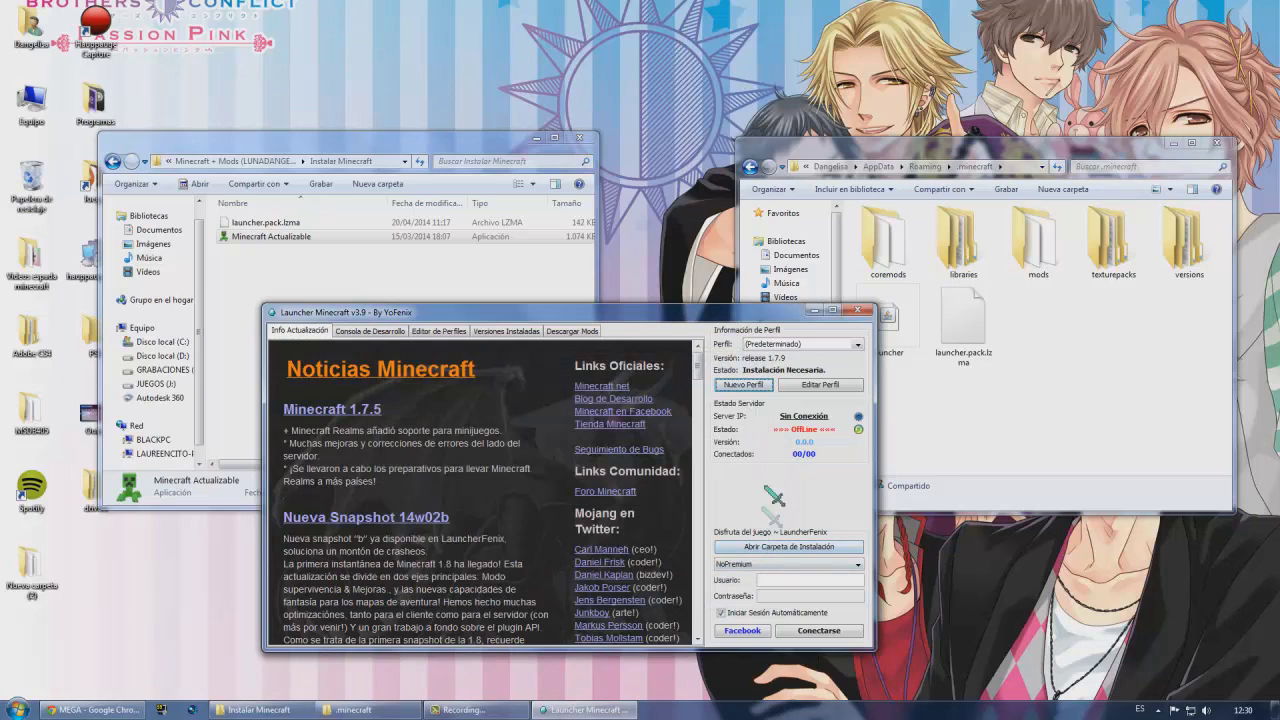
click(856, 344)
click(845, 368)
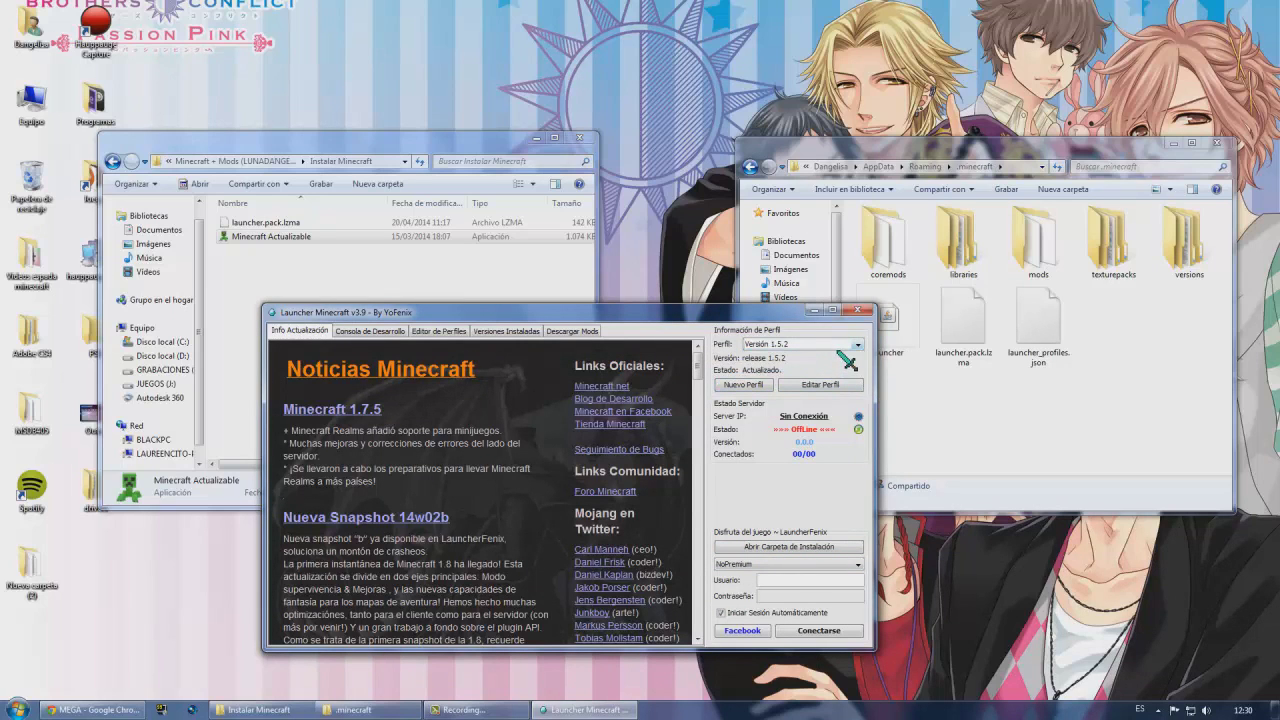
- Create a profile named Versión 1.5.2 Forge that plays release 1.5.2-Forge7.8.1.738, save it and make it the active profile
click(743, 385)
key(ctrl+a)
text(V)
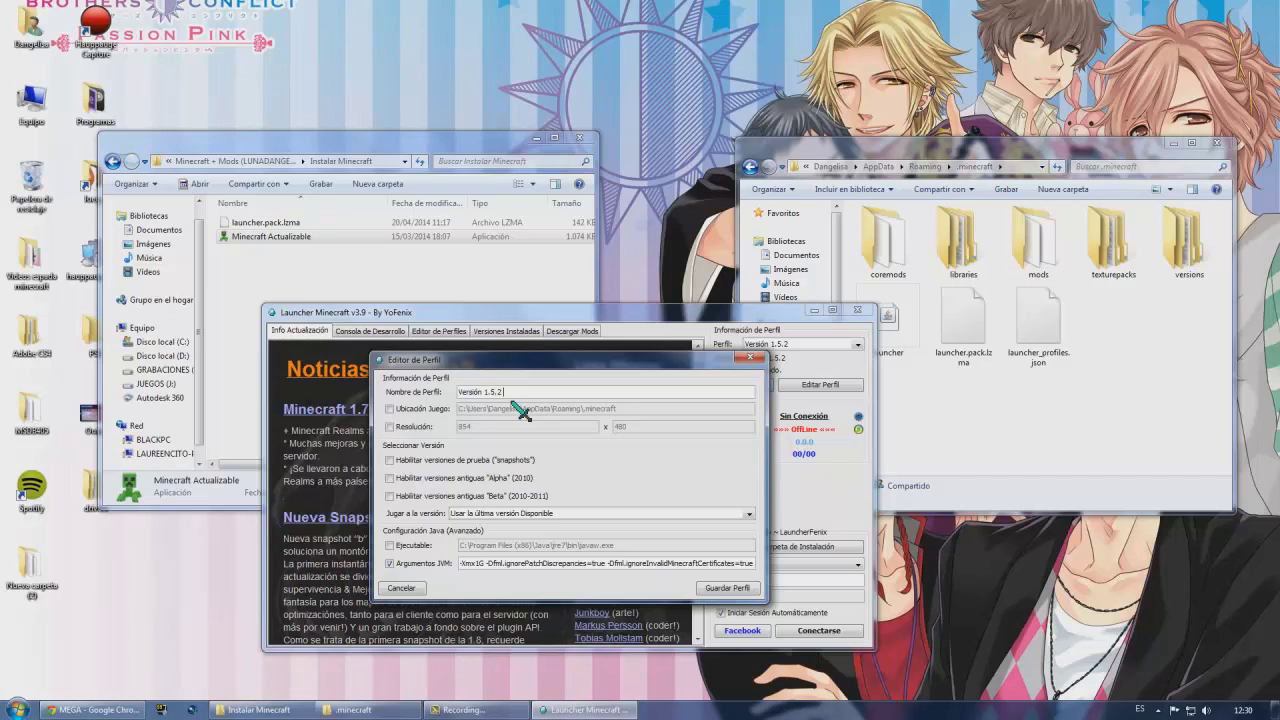
click(563, 515)
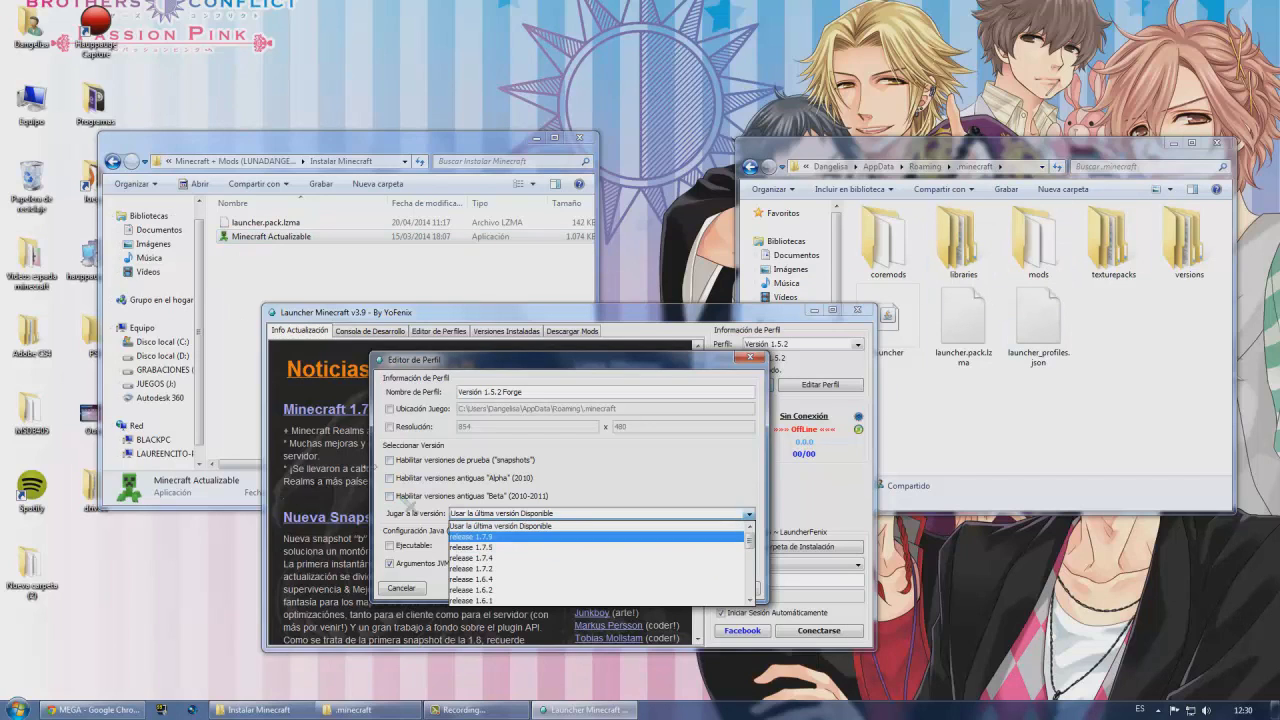
scroll(588, 562, down, 2)
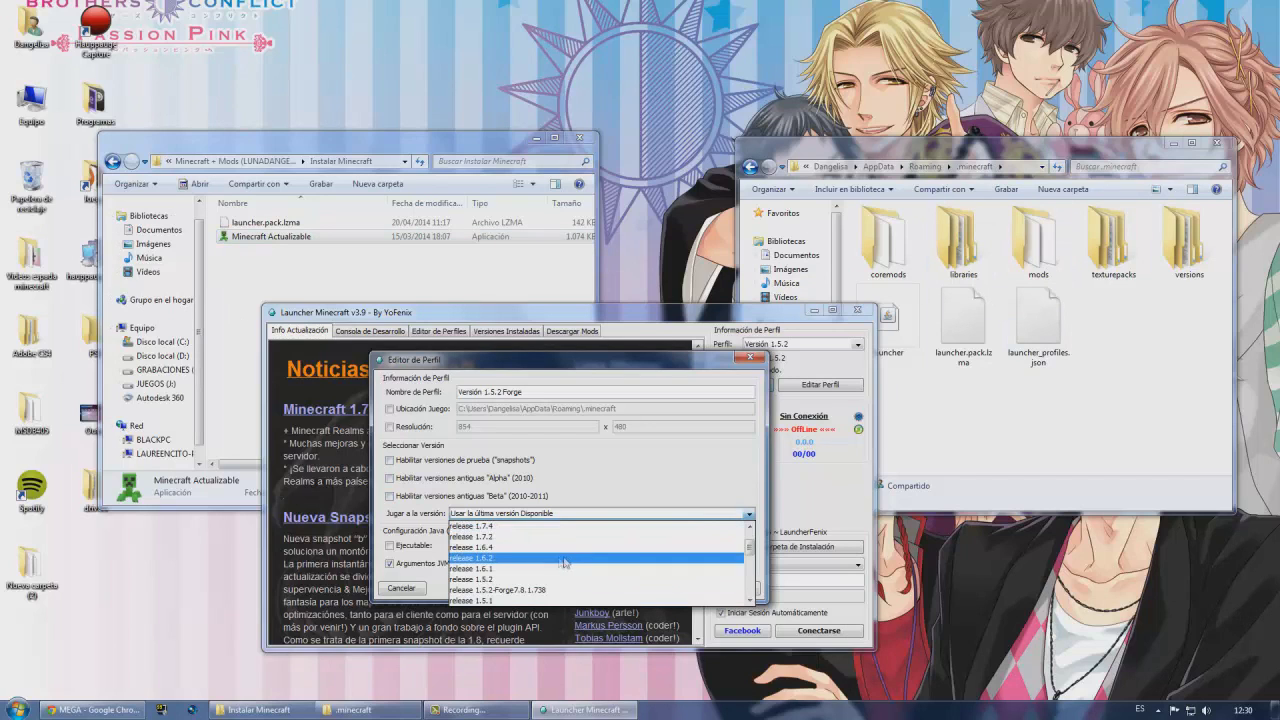
click(516, 591)
click(727, 588)
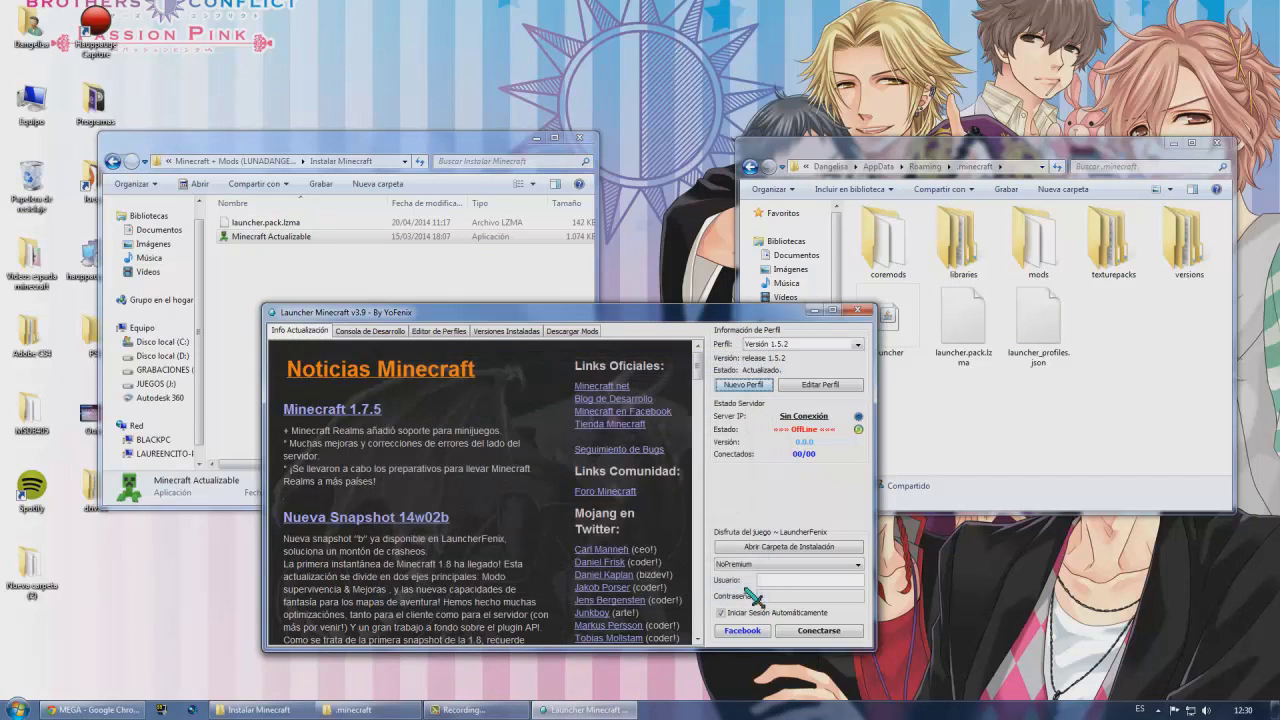
click(838, 345)
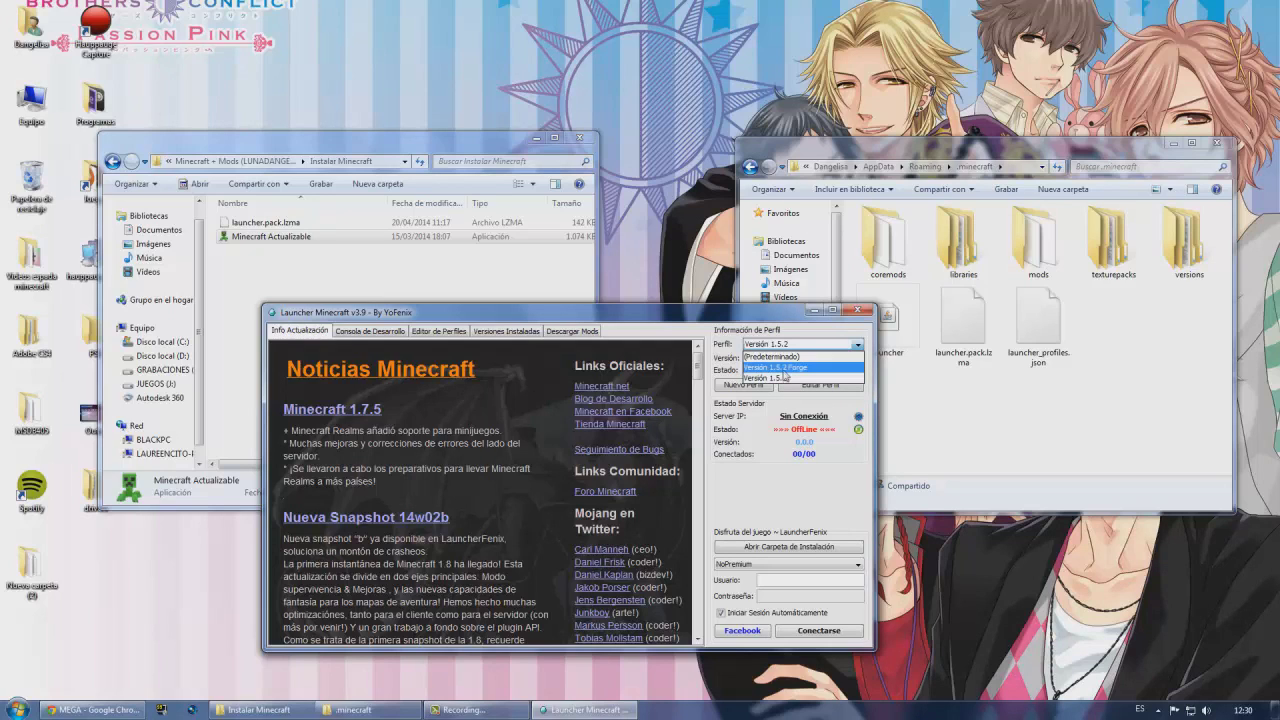
click(785, 369)
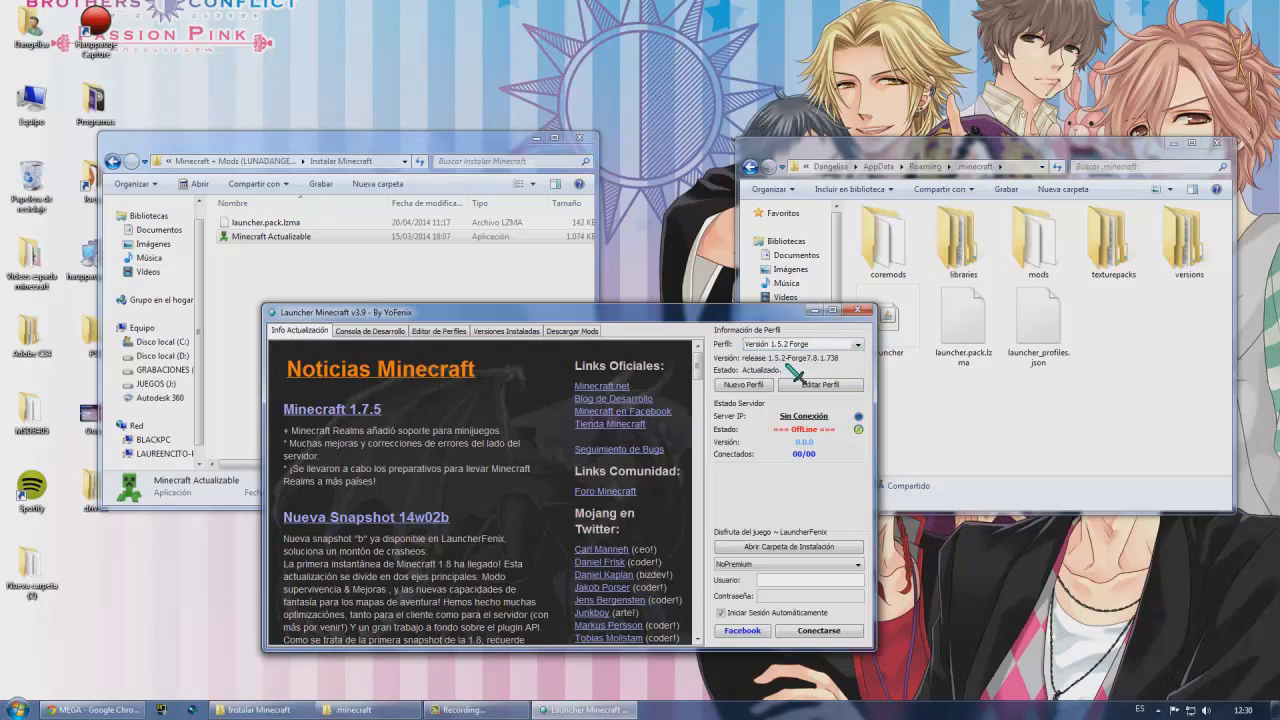
- Create a launcher profile named Versión 1.7.4 that plays release 1.7.4, save it and make it the active profile
click(754, 387)
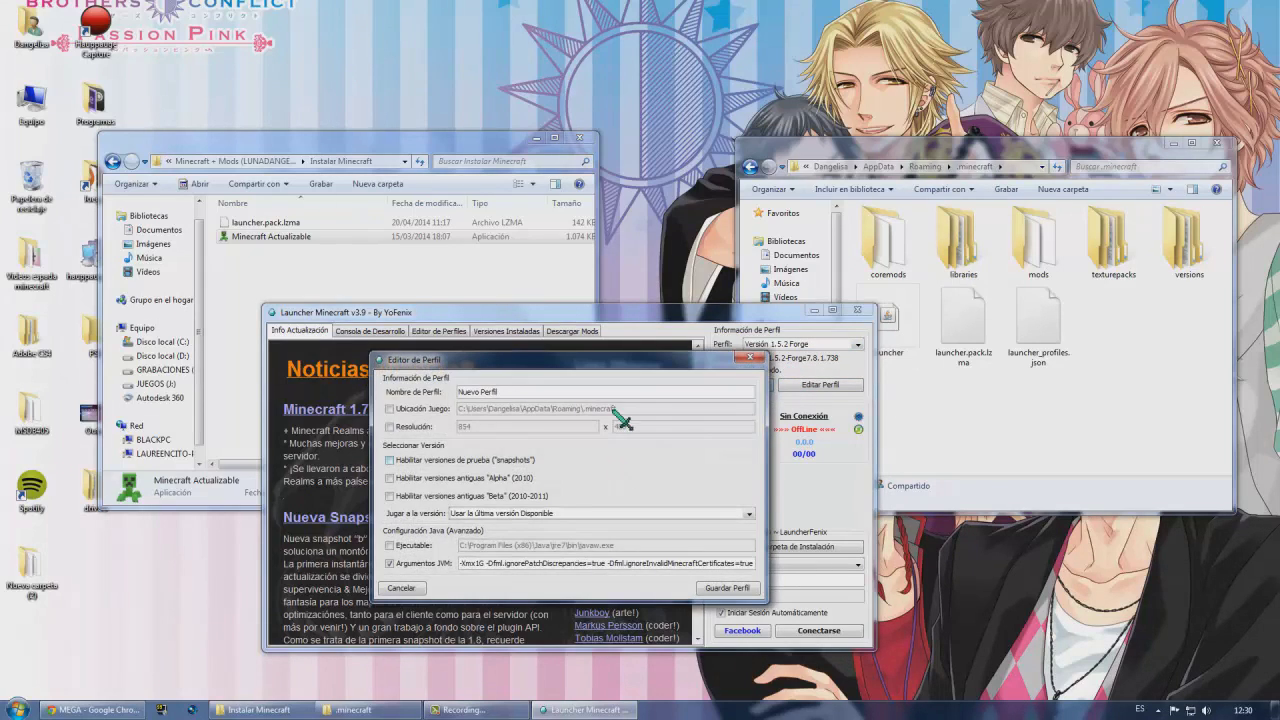
drag(609, 396, 258, 383)
text(Versión 1.7.4)
click(565, 514)
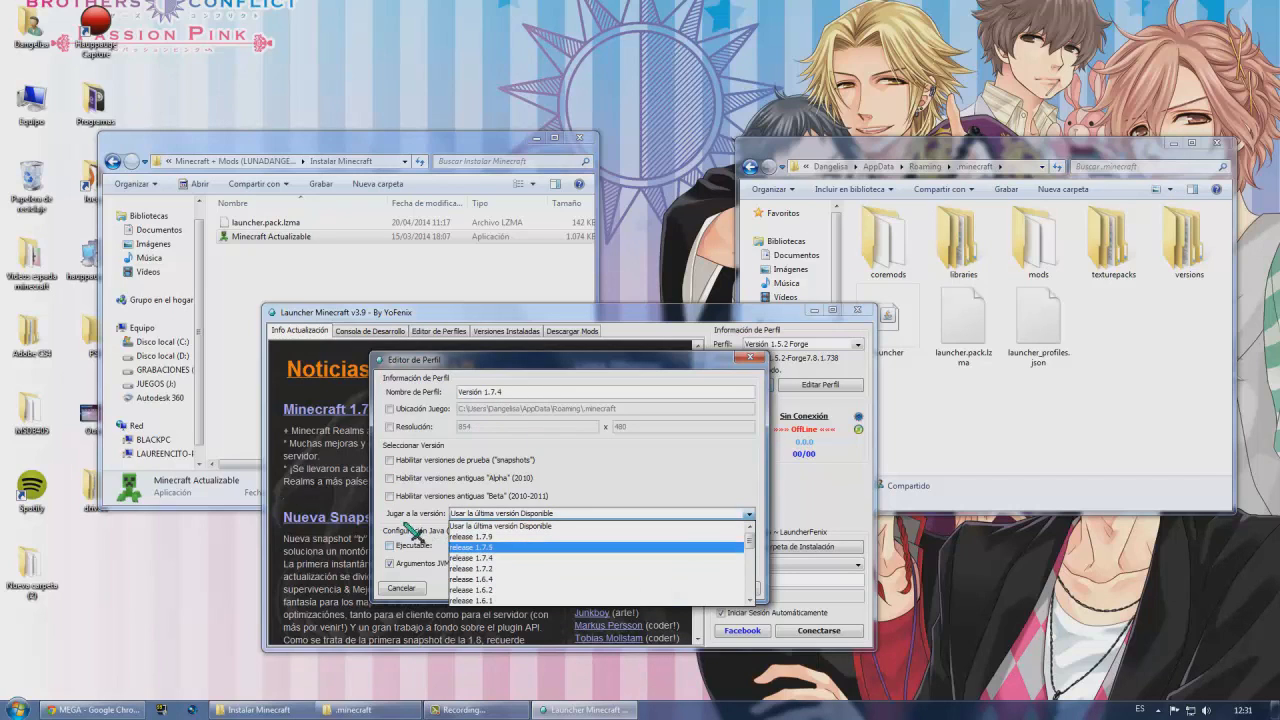
click(474, 560)
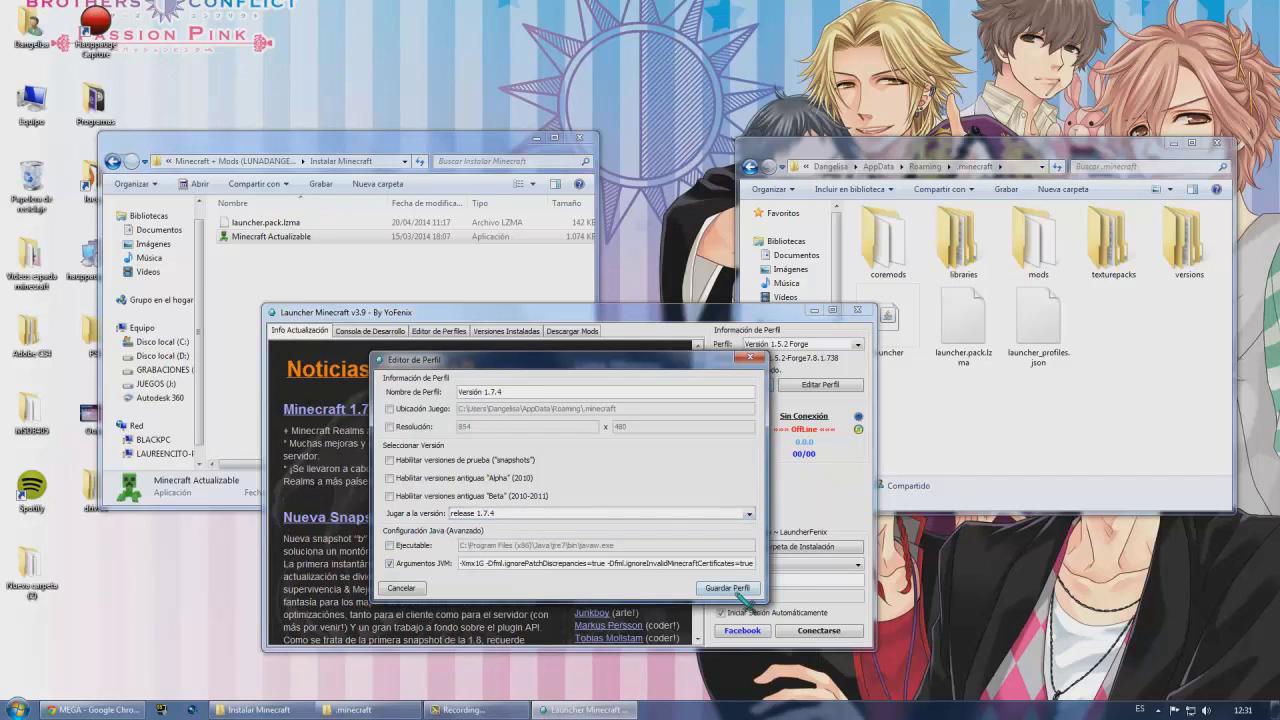
click(727, 587)
click(845, 346)
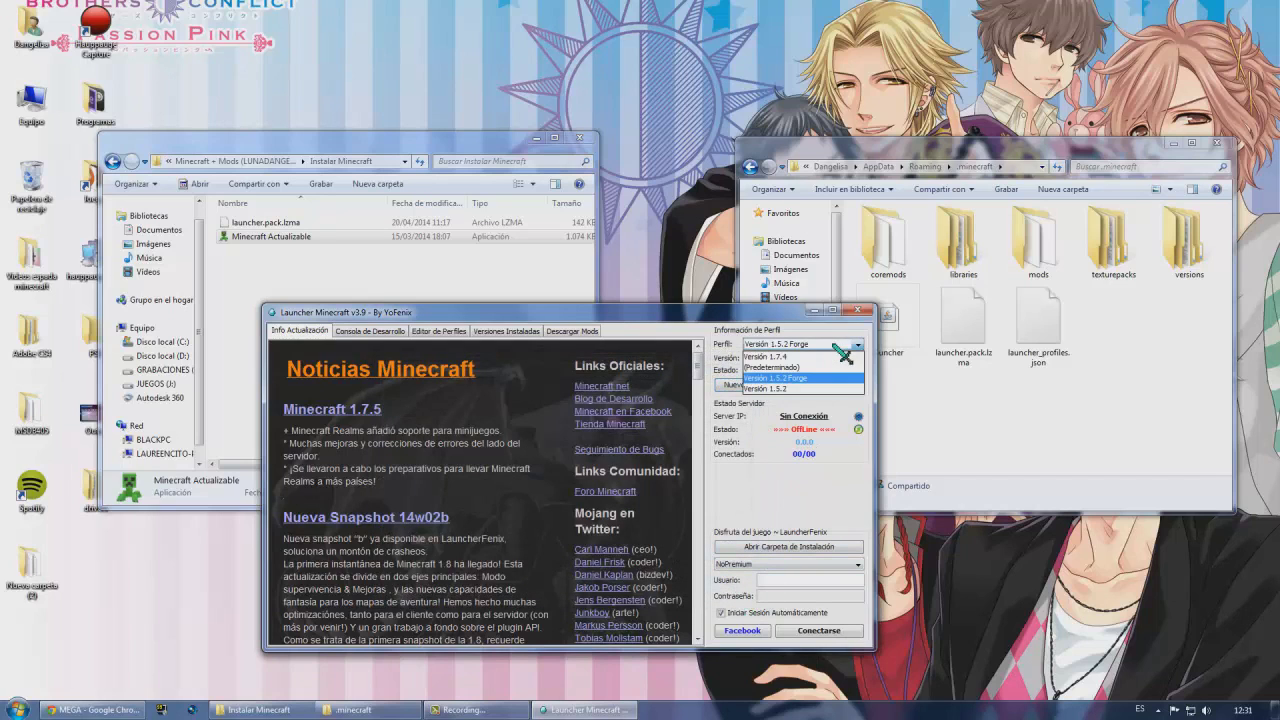
click(795, 365)
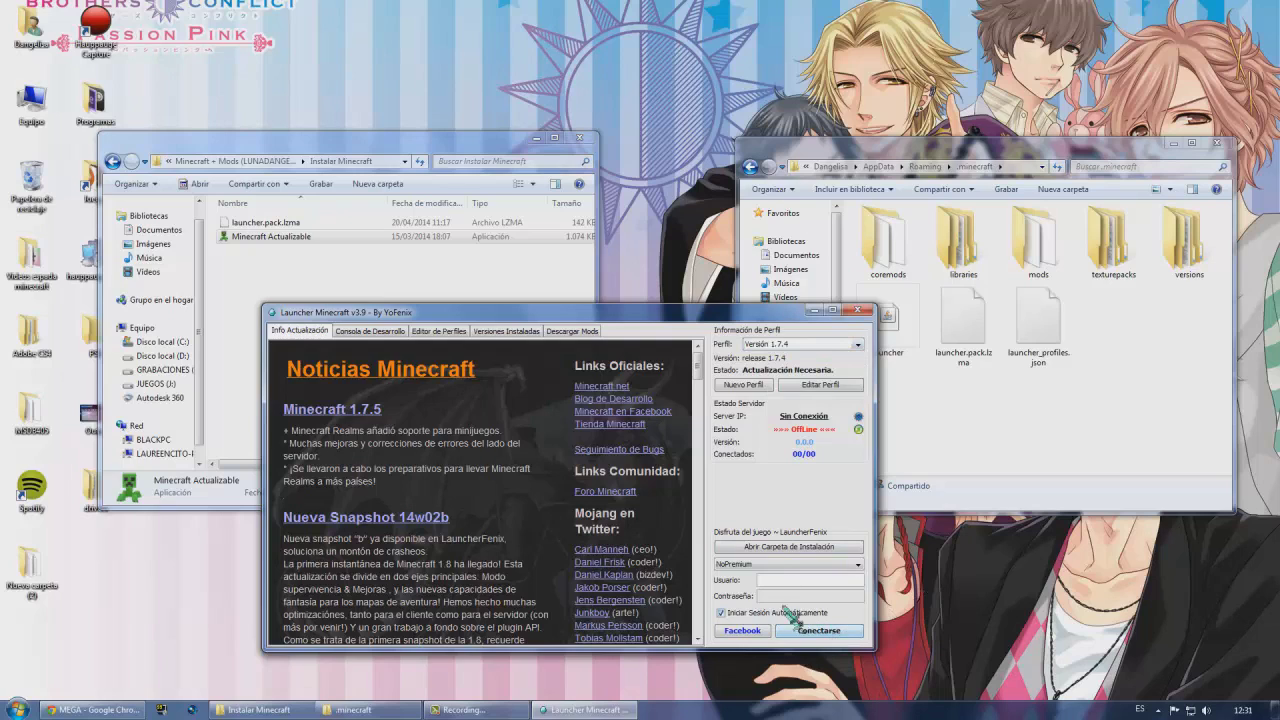
- Switch back to the Versión 1.5.2 Forge profile, connect with the player's username and start the game
click(812, 346)
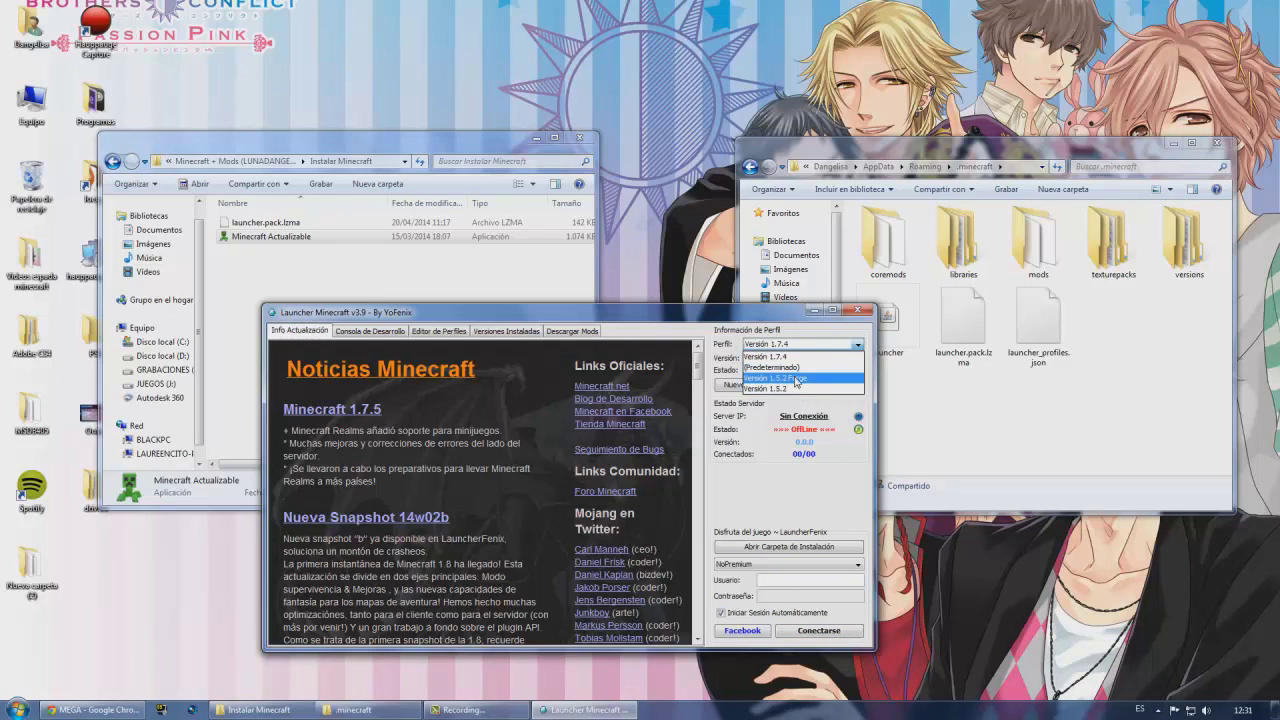
click(797, 380)
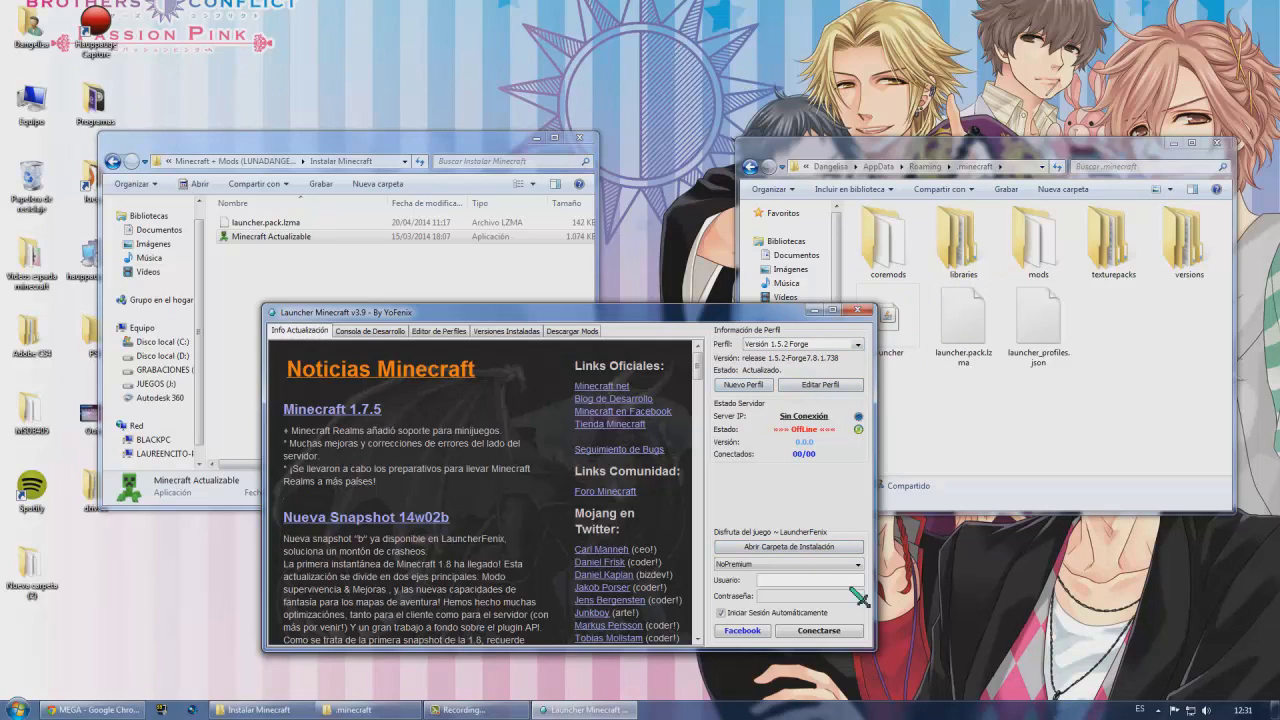
click(780, 612)
click(786, 580)
click(802, 634)
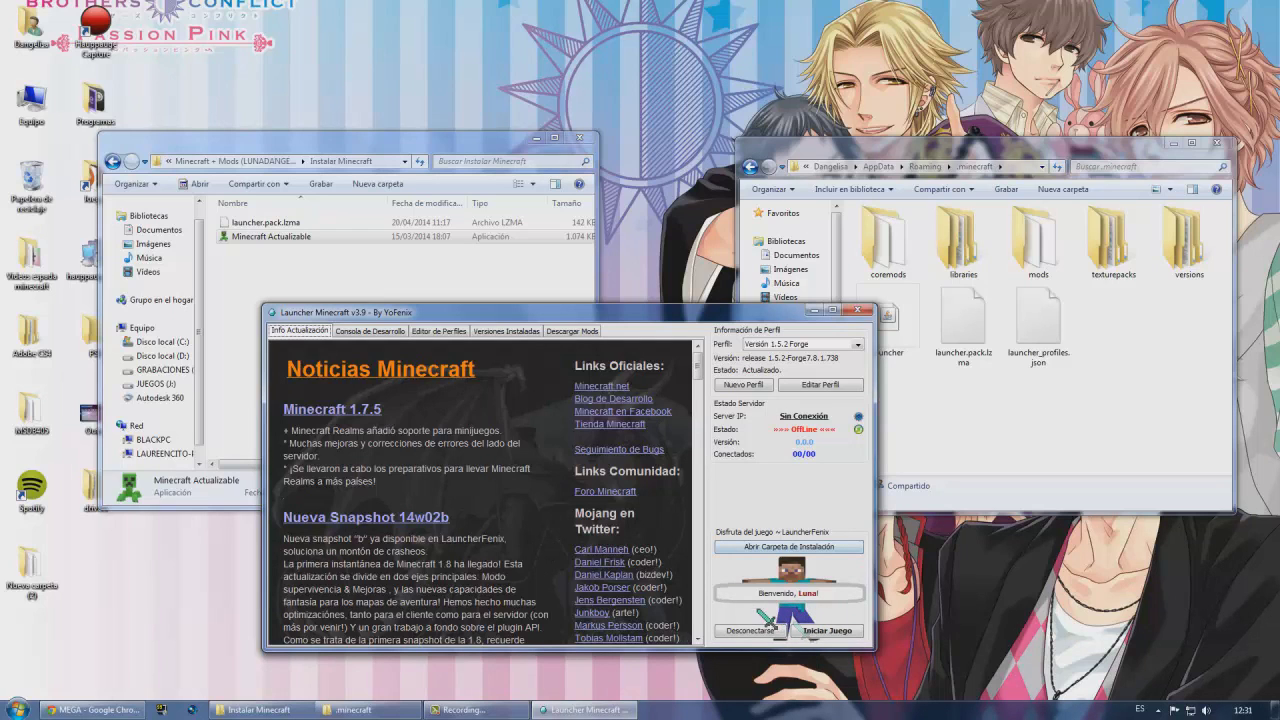
click(822, 629)
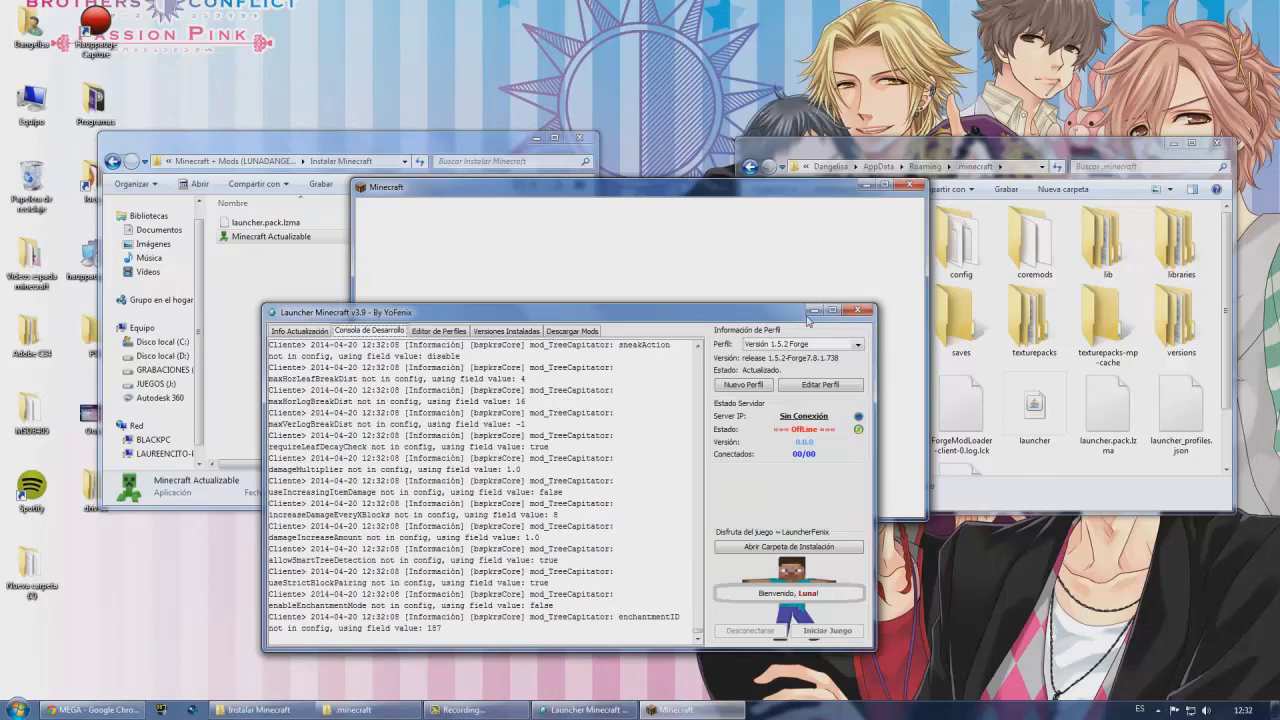
- Minimise the launcher, check the rest of the .minecraft folder and maximise the Minecraft window
click(813, 310)
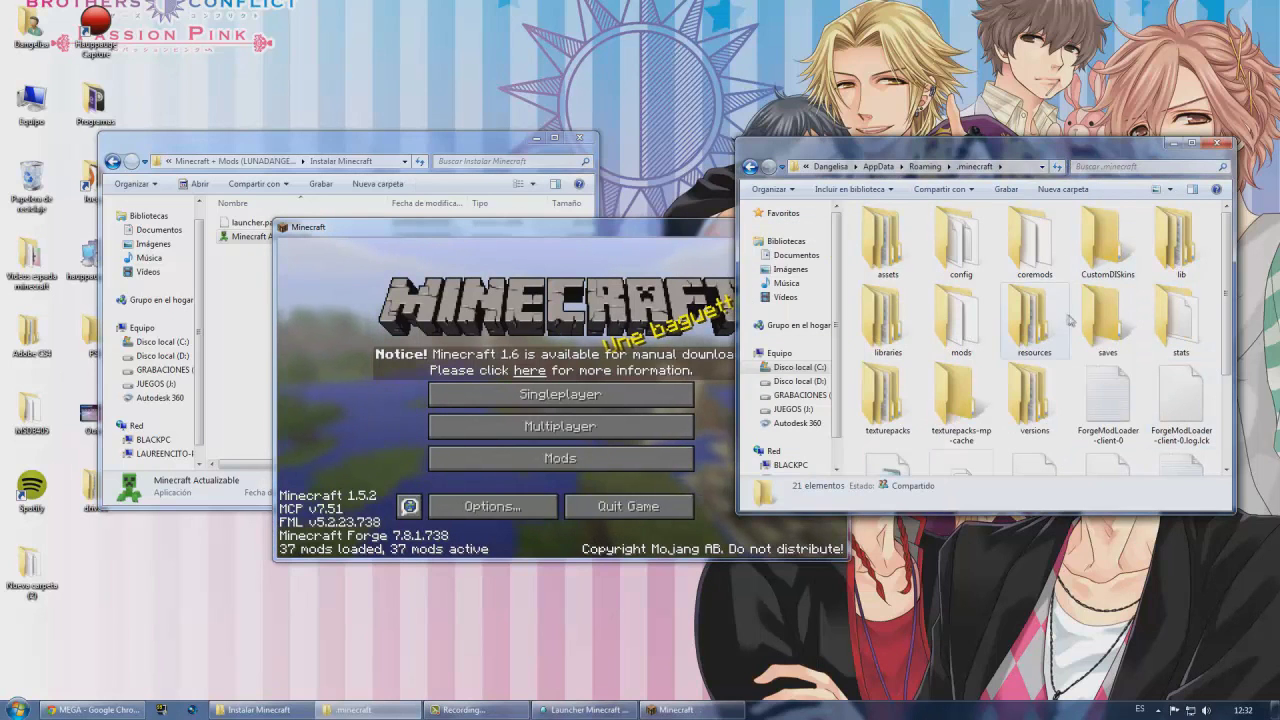
scroll(1070, 320, down, 3)
click(726, 236)
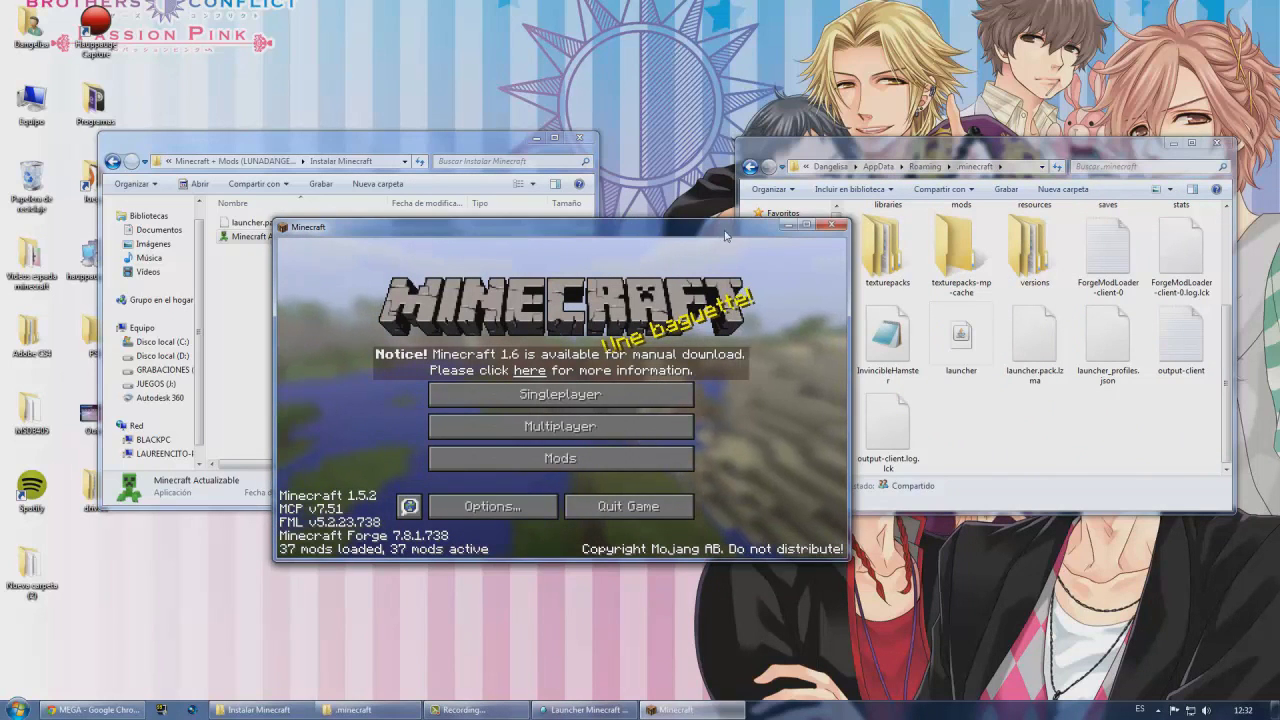
click(806, 227)
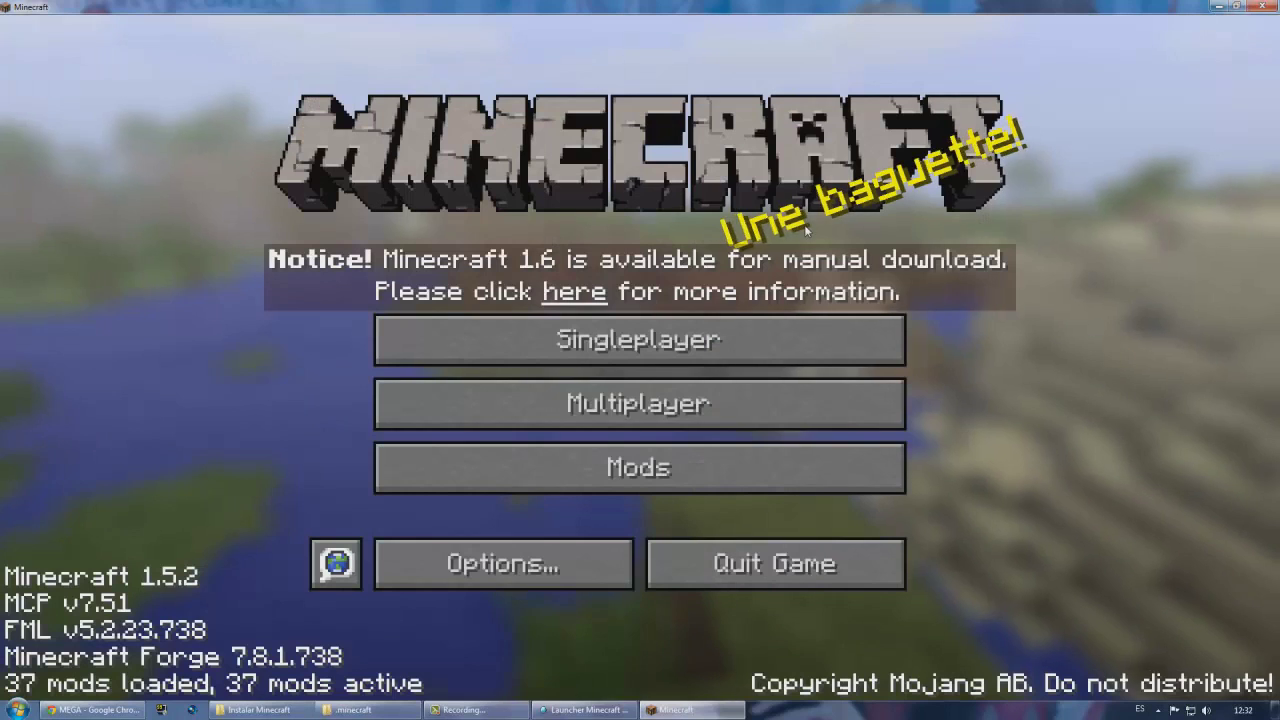
- Change the game language to Español (España) in the Minecraft options and accept it
click(500, 587)
click(484, 458)
scroll(663, 290, down, 5)
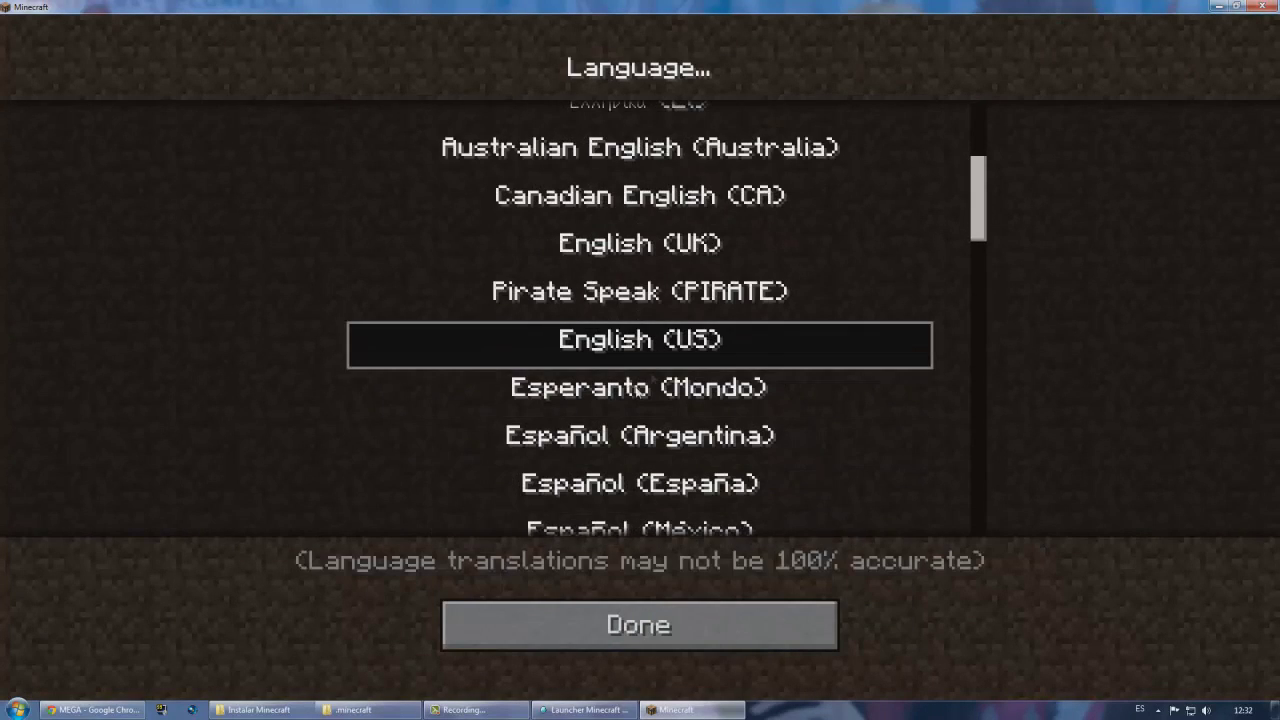
scroll(663, 300, down, 1)
scroll(620, 464, down, 1)
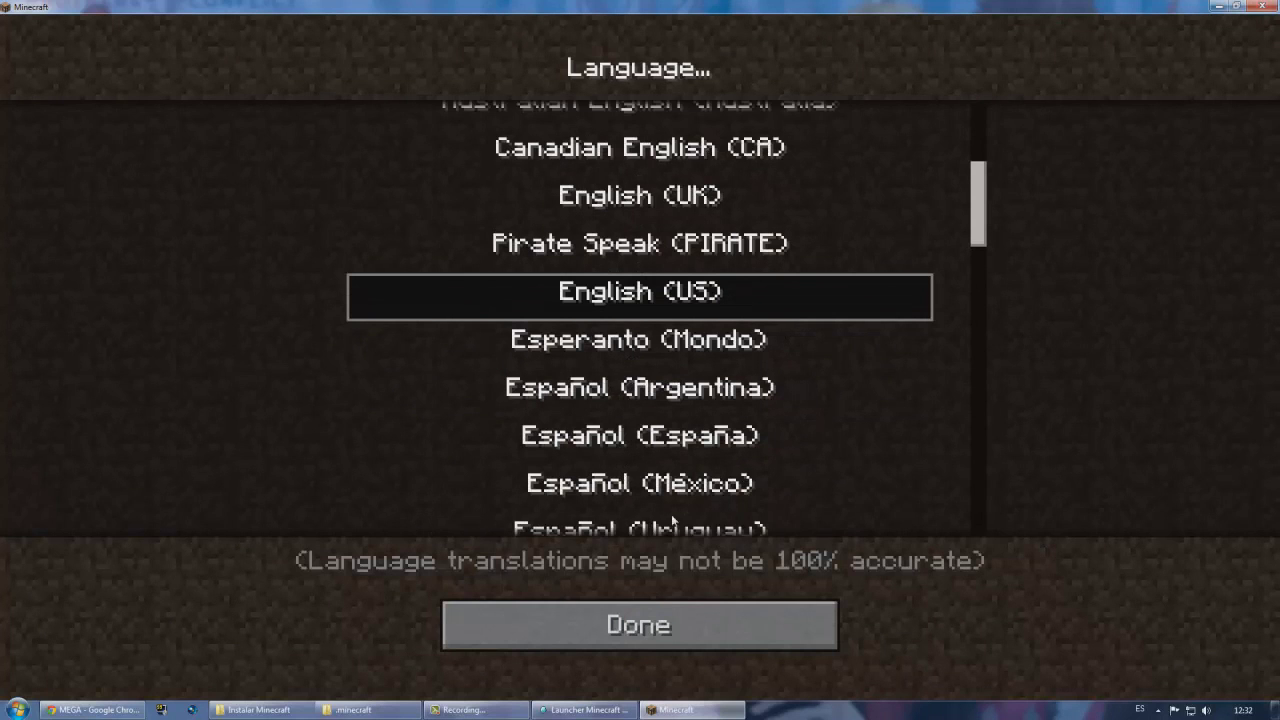
scroll(672, 518, down, 2)
click(666, 396)
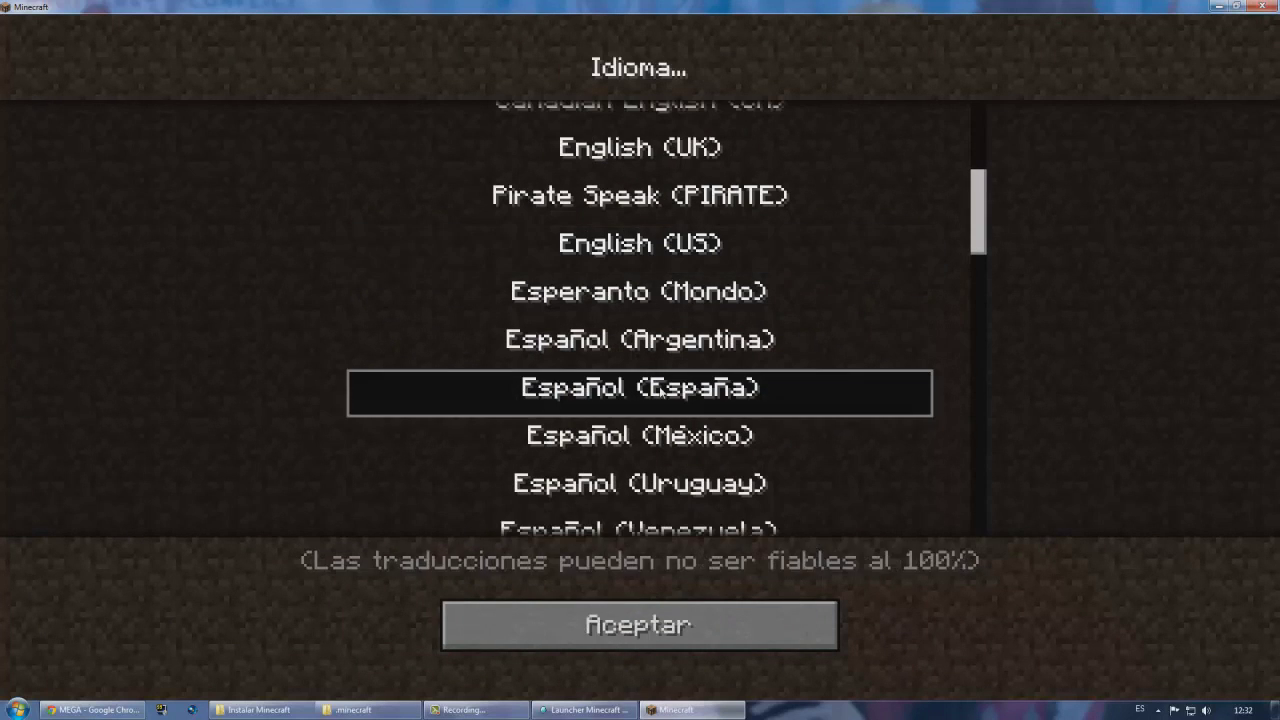
click(640, 638)
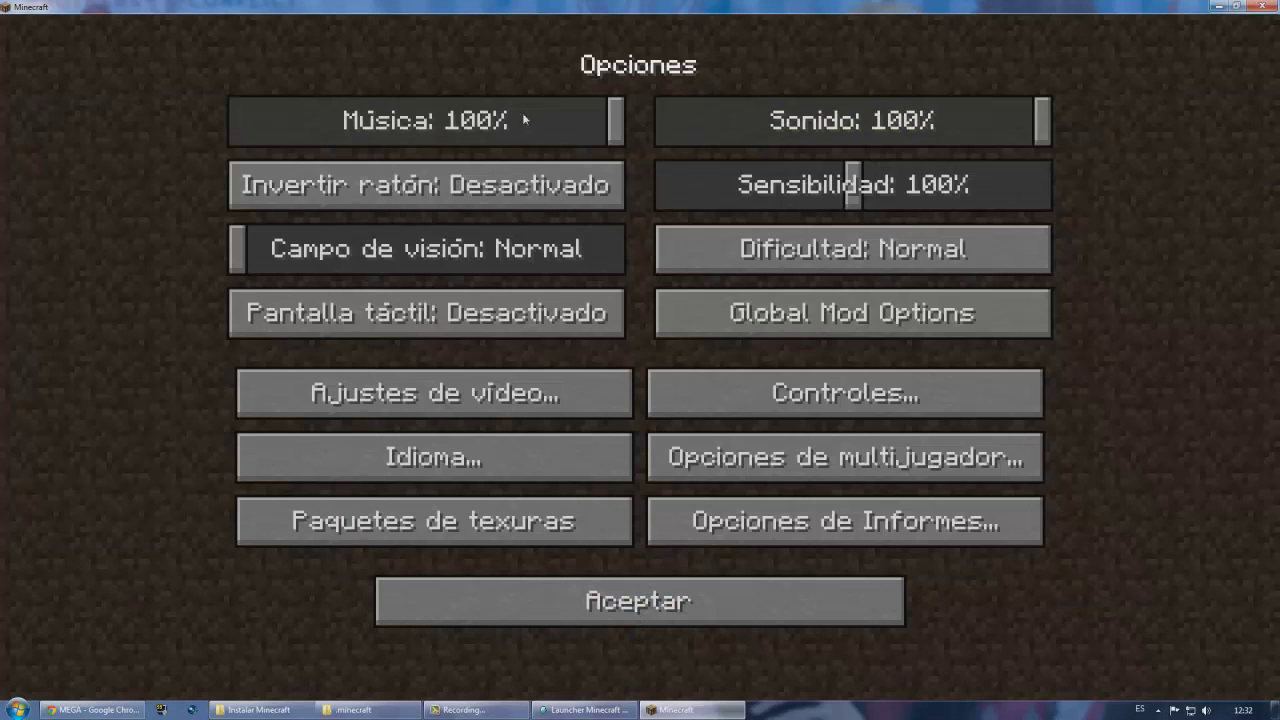
- Set the music volume to 40%, apply the Soartex Fanver 1.5.2.zip texture pack and return to the title screen
click(392, 137)
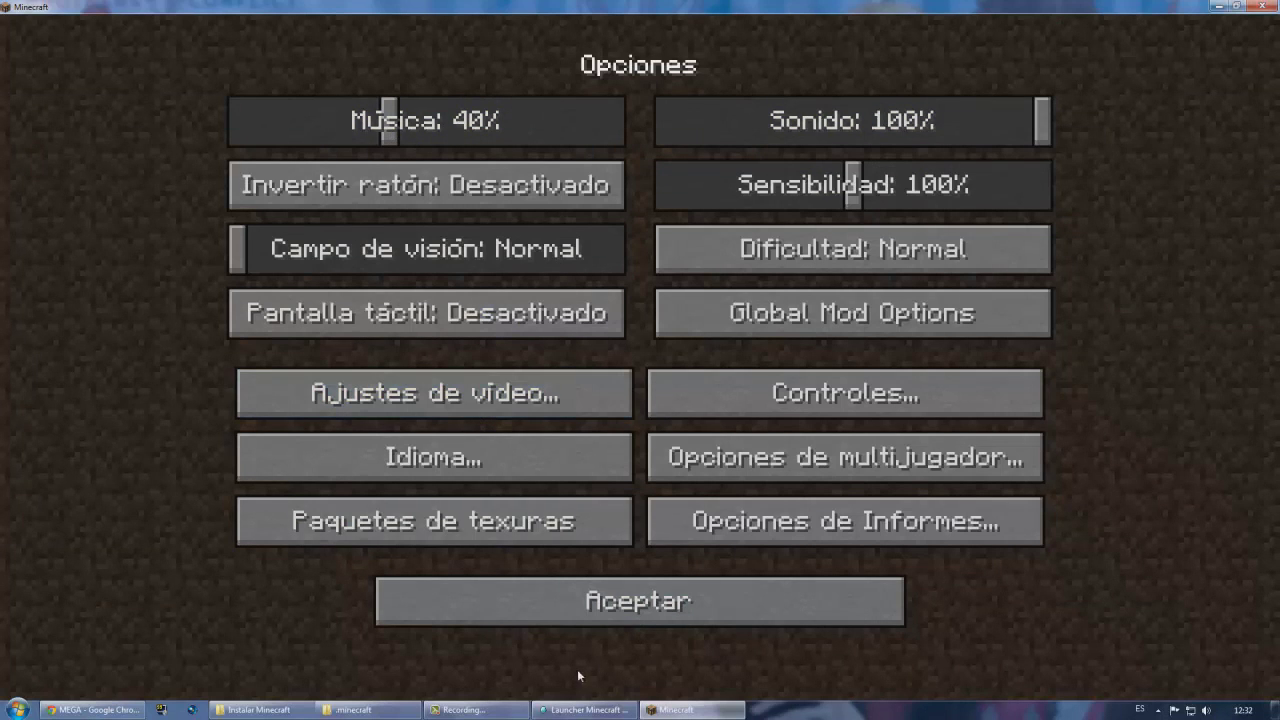
click(466, 530)
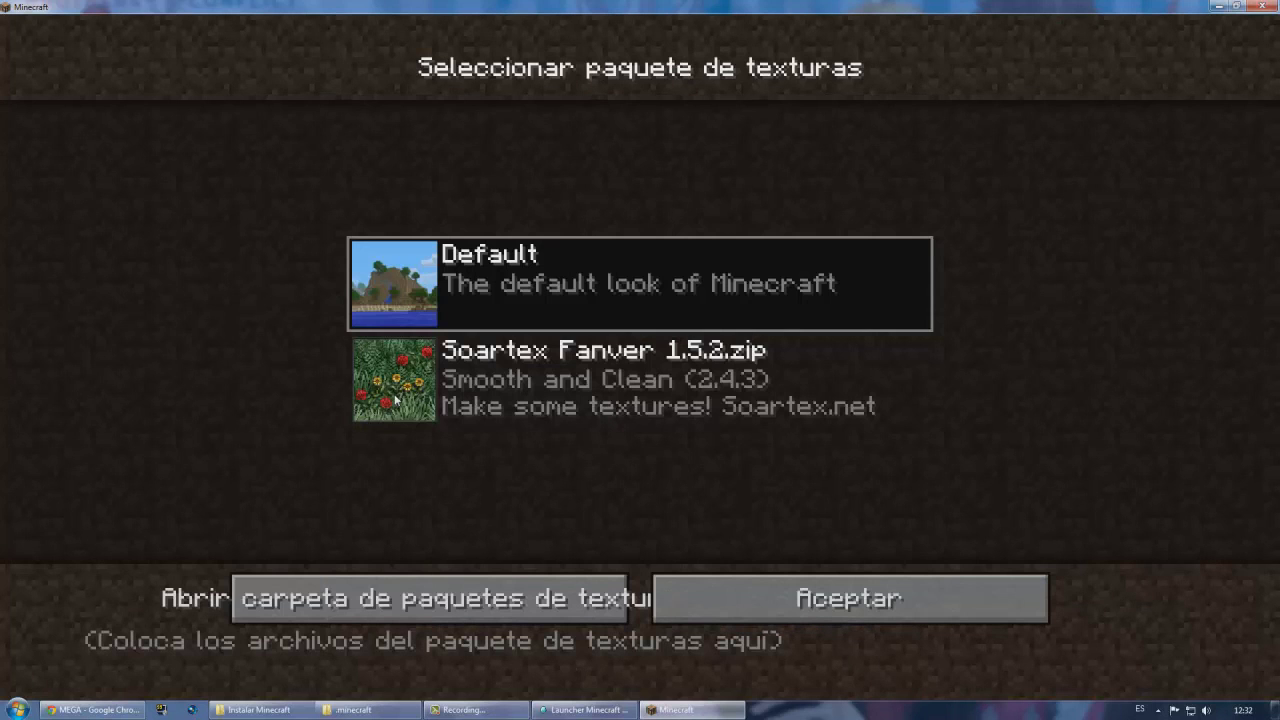
click(428, 409)
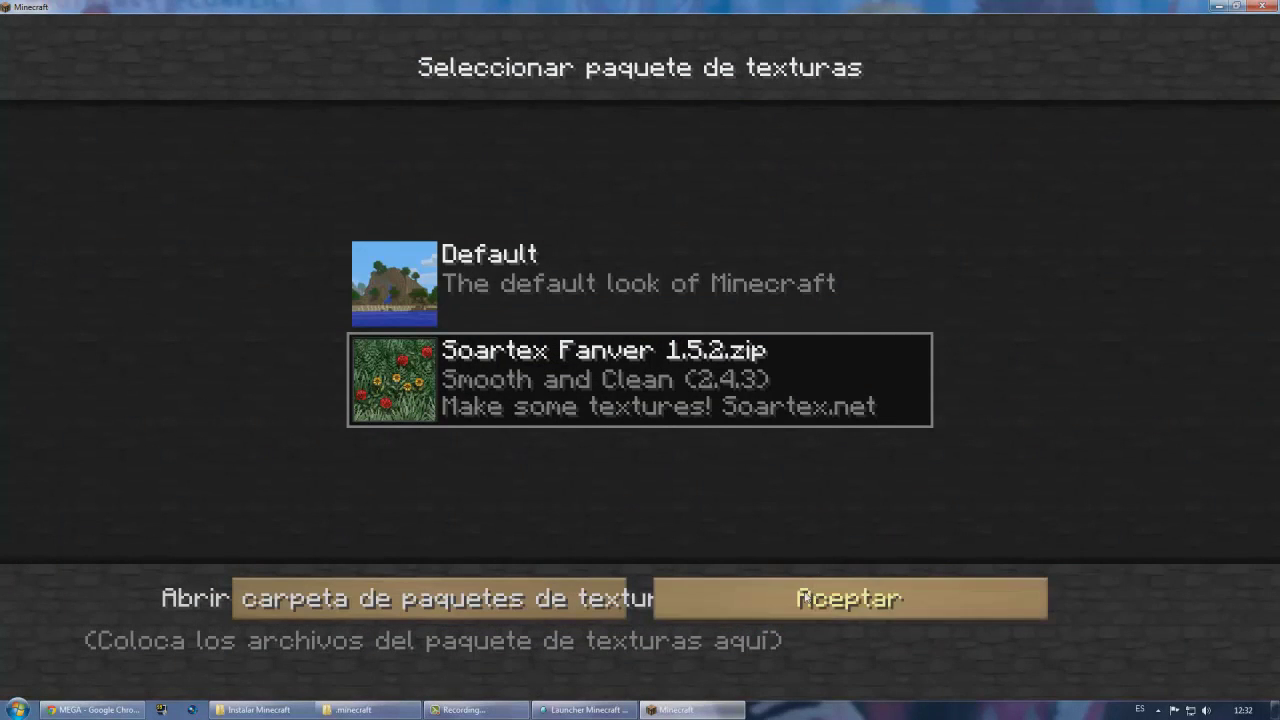
click(806, 599)
click(742, 604)
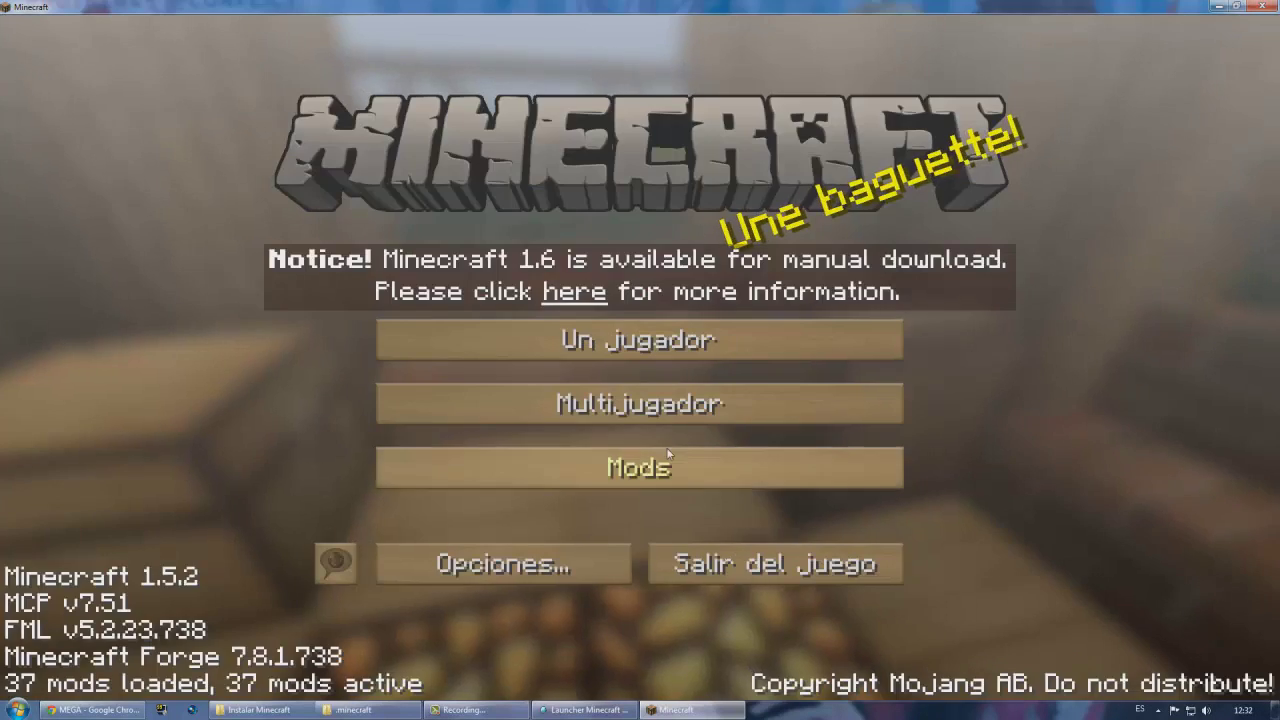
- Start a new single-player world and name it "Mundo de" followed by the player's name
click(645, 352)
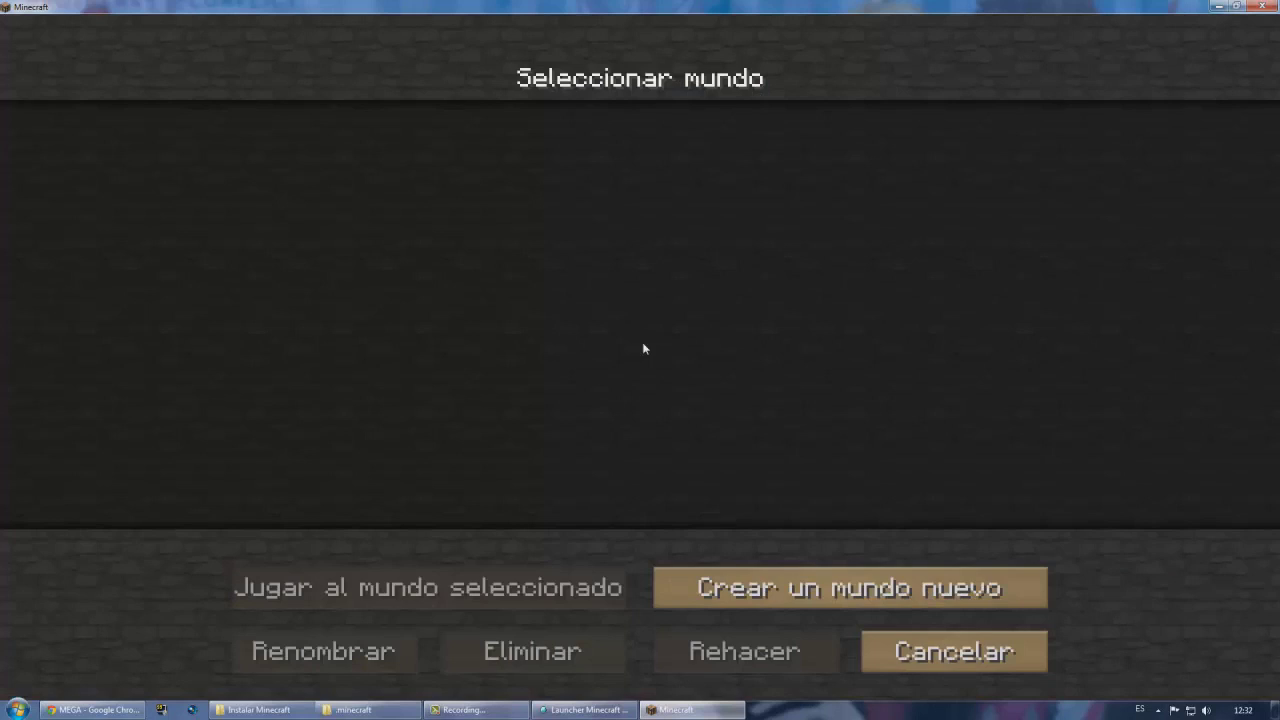
click(800, 567)
key(BackSpace)
key(BackSpace)
key(BackSpace)
key(BackSpace)
key(BackSpace)
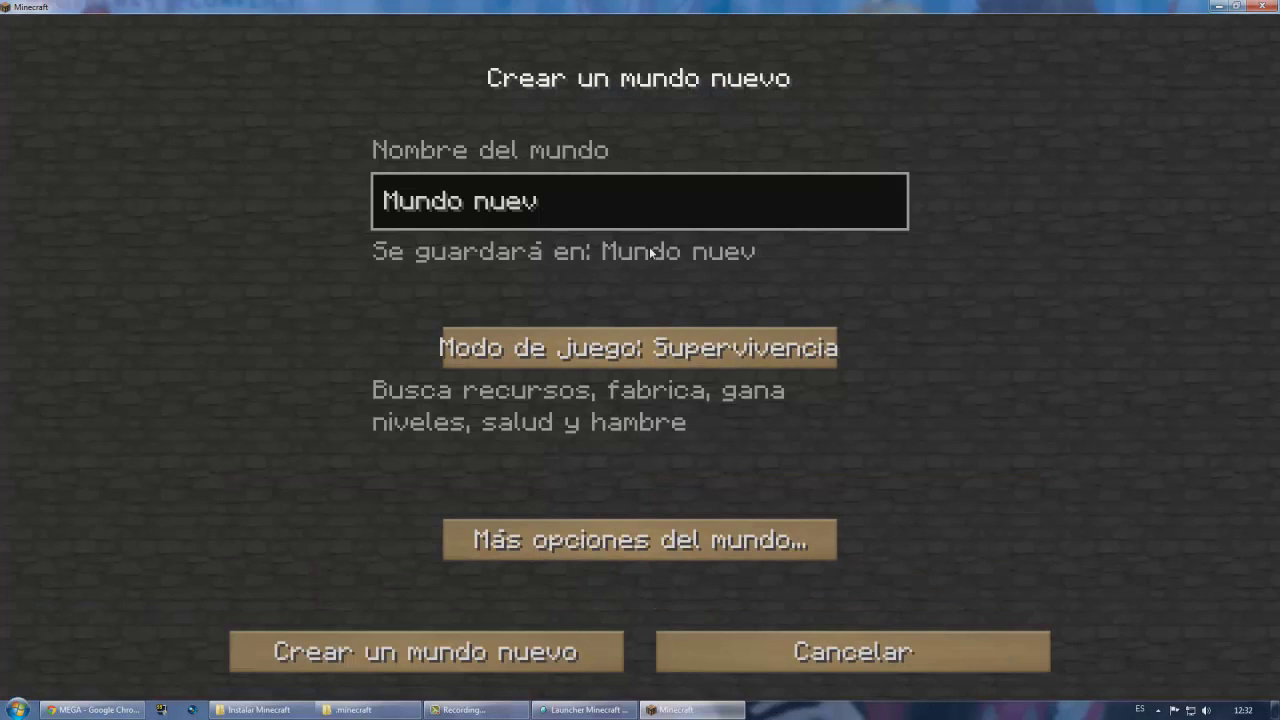
text(de Luna)
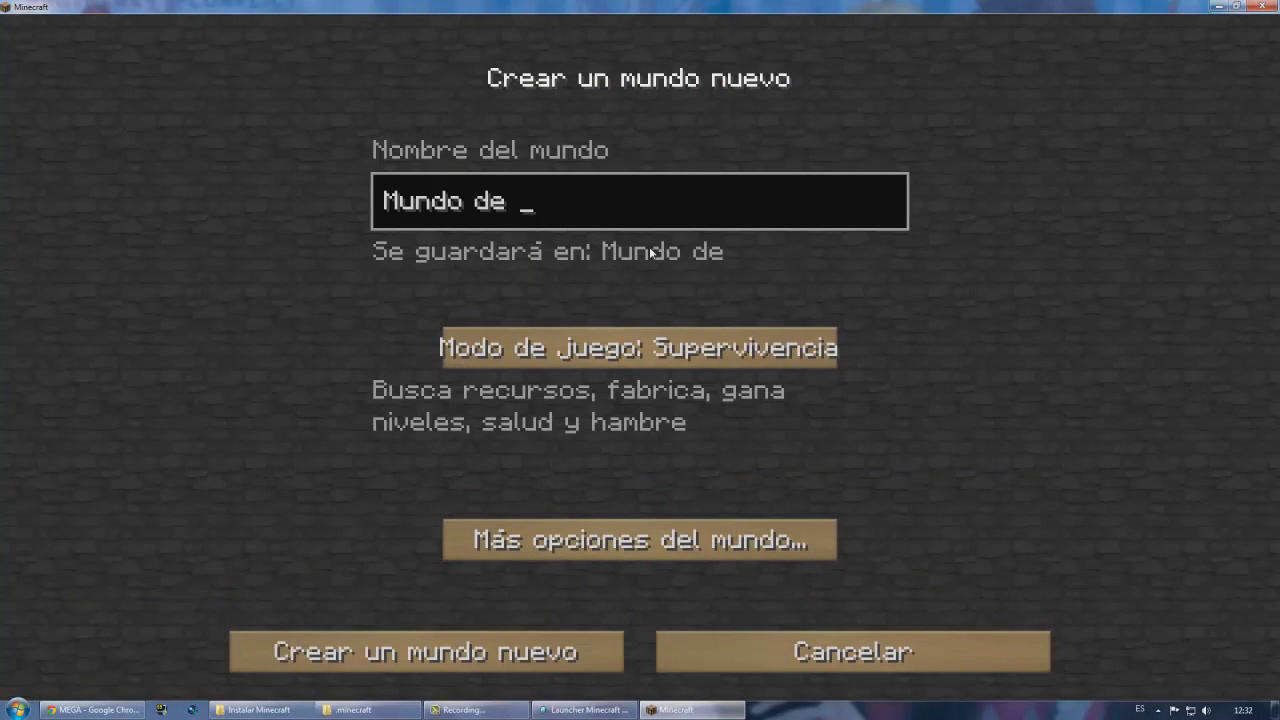
- Set the world type to Biomes O' Plenty with cheats allowed, and create the world in survival mode
click(697, 546)
click(776, 316)
click(776, 316)
click(776, 316)
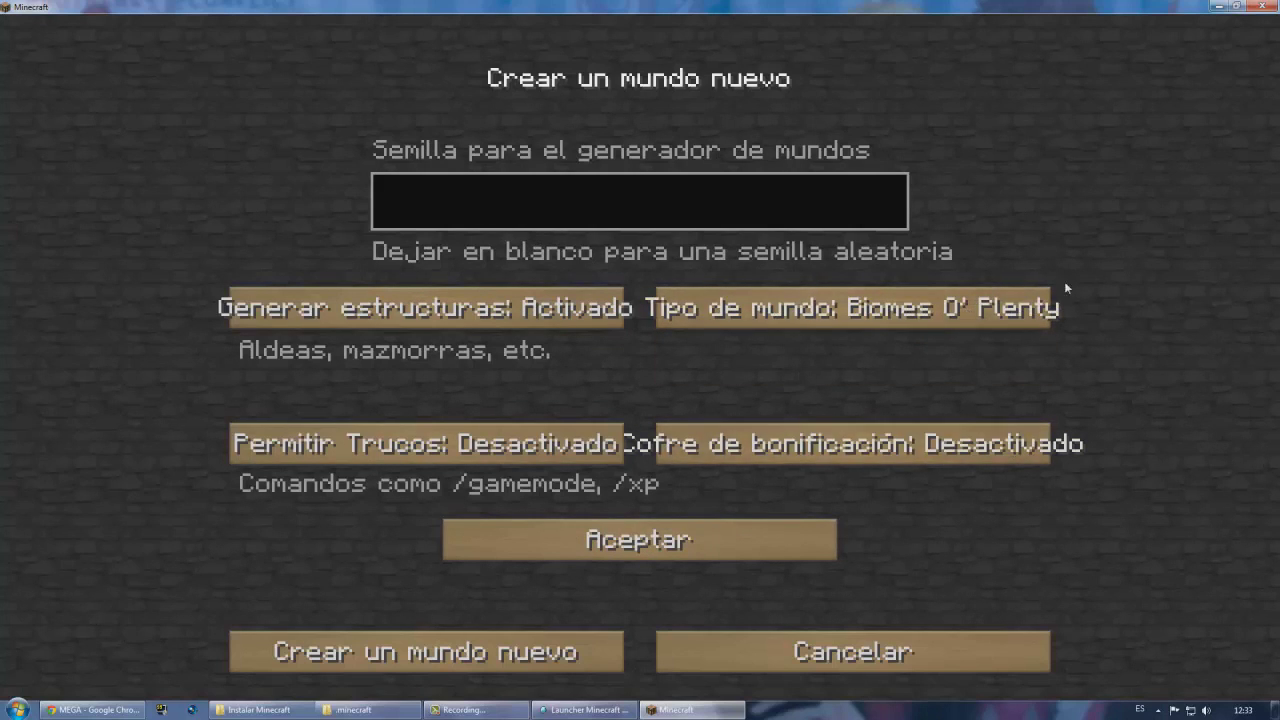
click(459, 447)
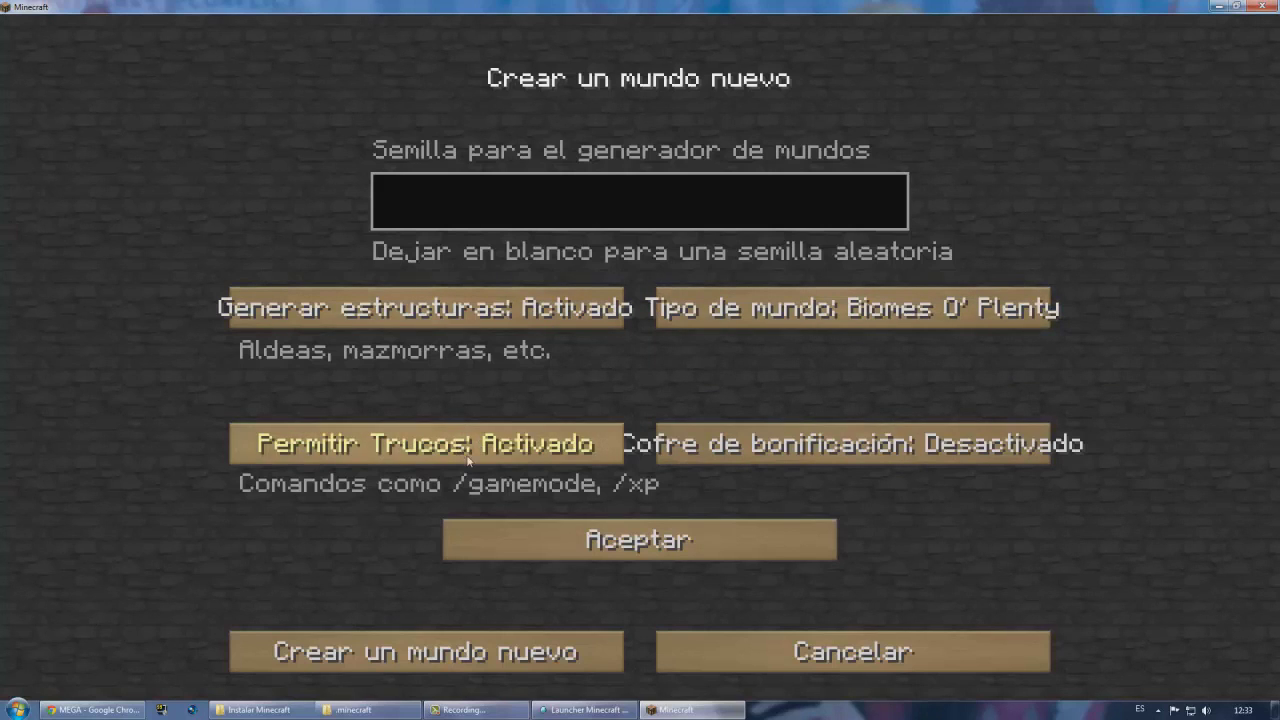
click(567, 542)
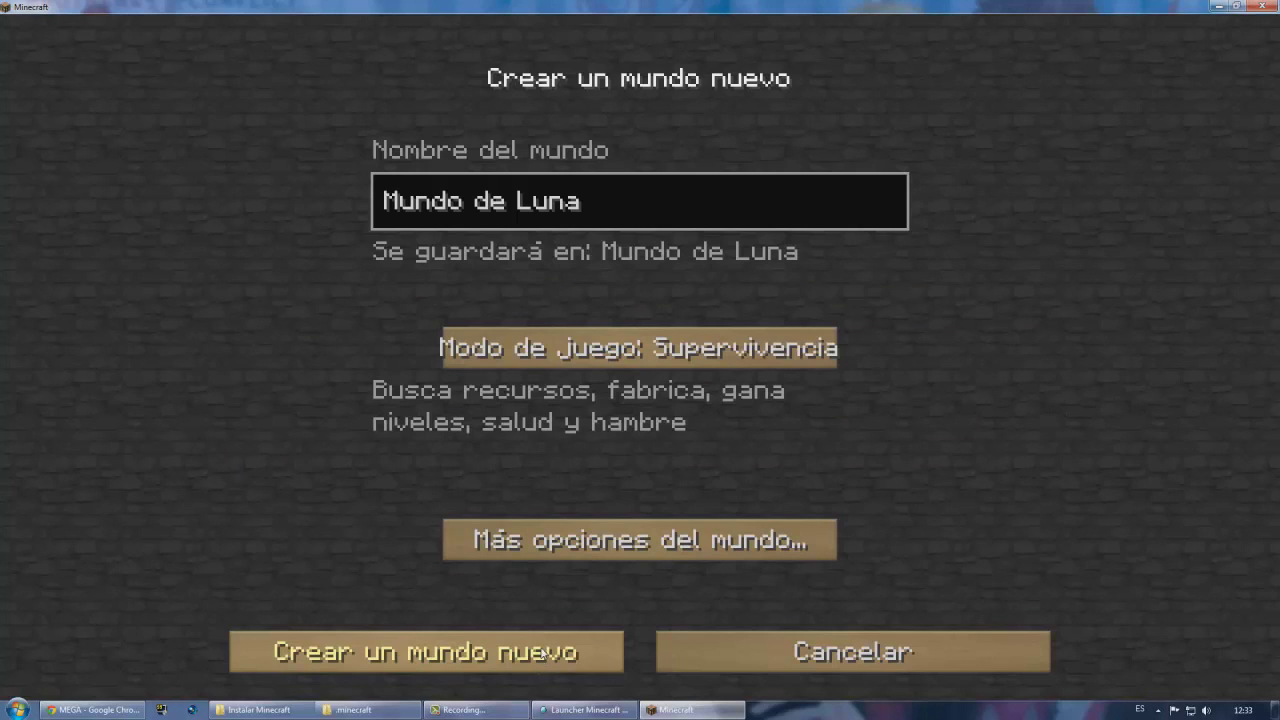
click(426, 652)
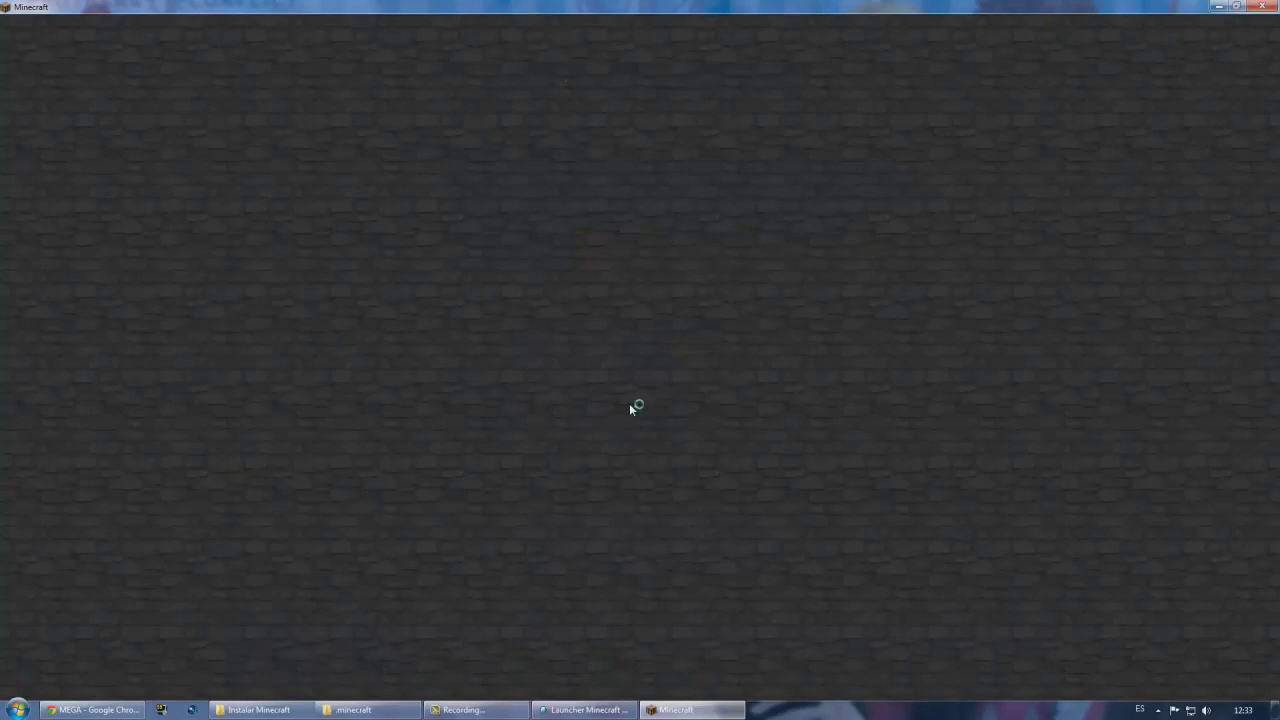